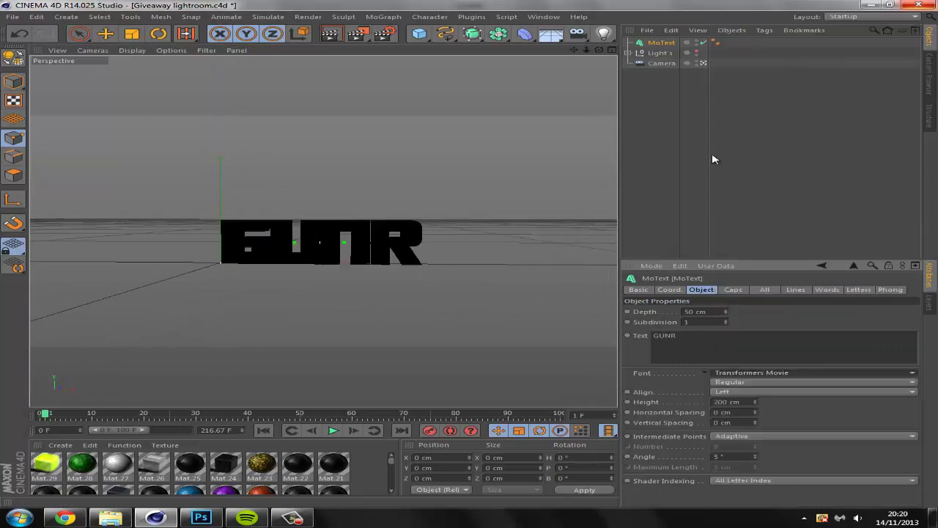
Step: Change the GUNR MoText font to FoughtKnight with 30 cm depth and 6 cm horizontal spacing
click(764, 373)
scroll(765, 360, up, 15)
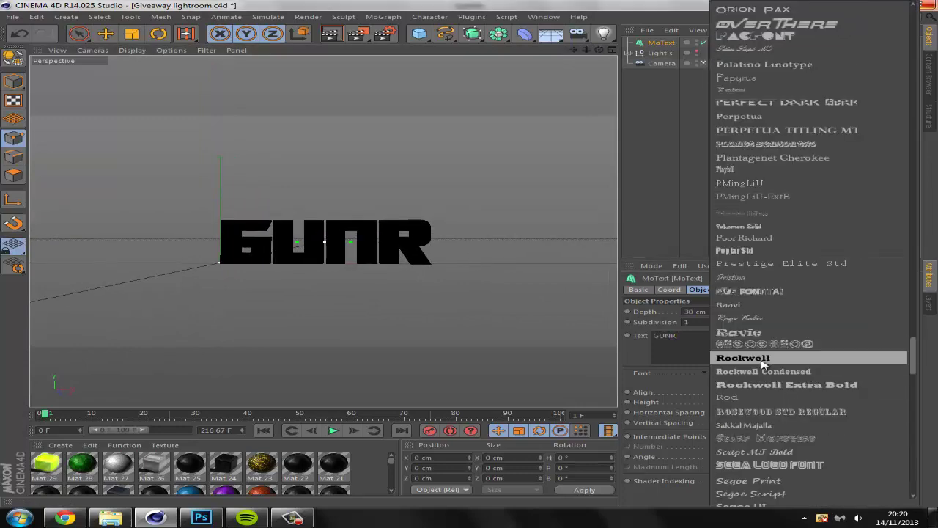
click(764, 316)
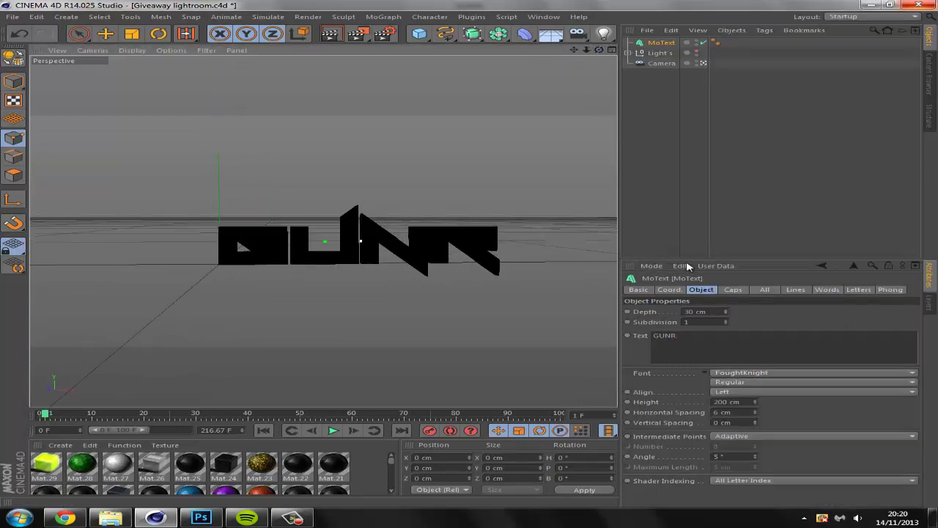
Step: Give the GUNR text Fillet Caps at both start and end, with a 1 cm start radius
click(733, 289)
click(724, 383)
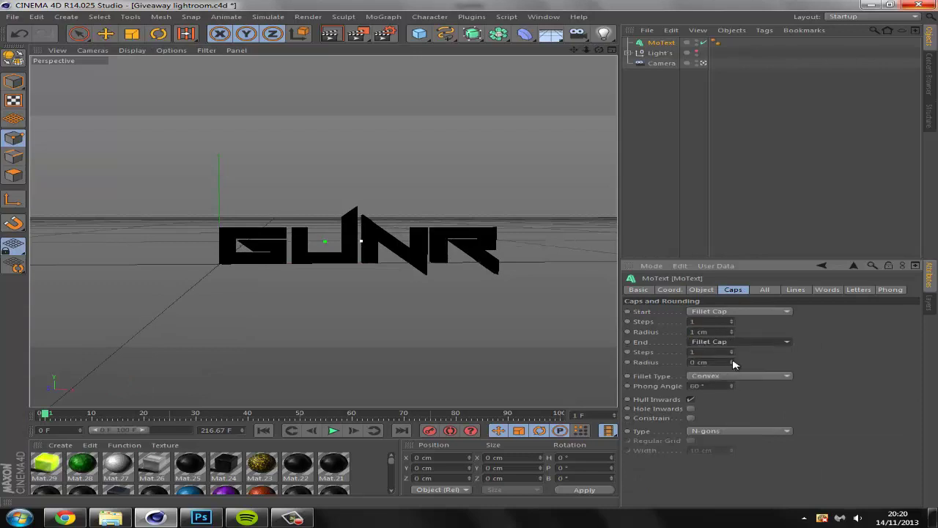
click(680, 291)
click(697, 290)
alt+drag(487, 260, 455, 255)
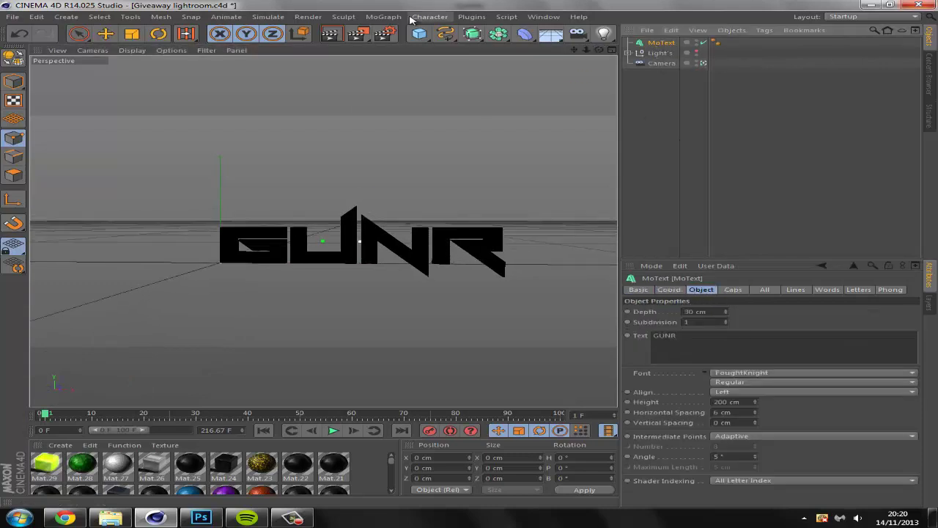
Step: Add a MoGraph Random effector for the text and set its Y and Z position offsets to 0 cm
click(384, 16)
click(503, 119)
click(774, 289)
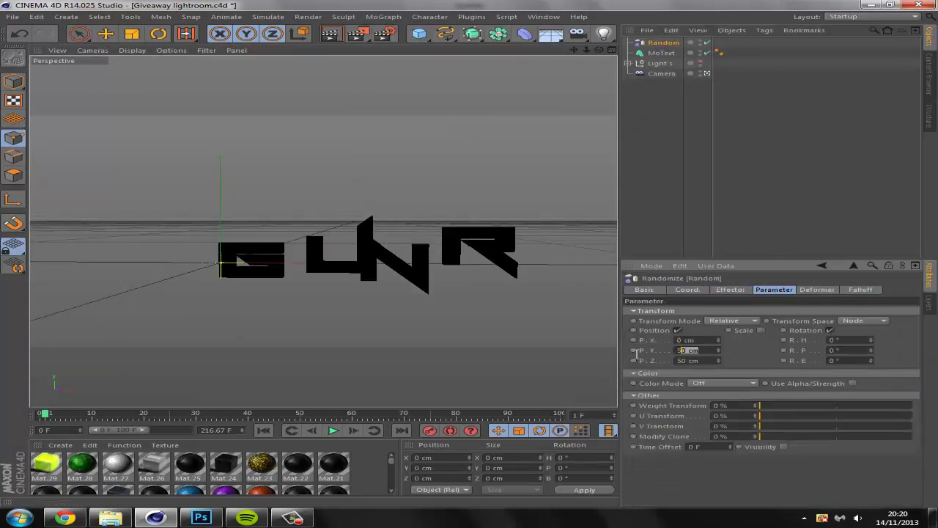
text(0)
drag(700, 361, 638, 362)
text(0)
Step: Set the Random effector's rotation to 16°, 11°, 5° and position to 2, -7, 68 cm, and preview the render
drag(871, 340, 873, 361)
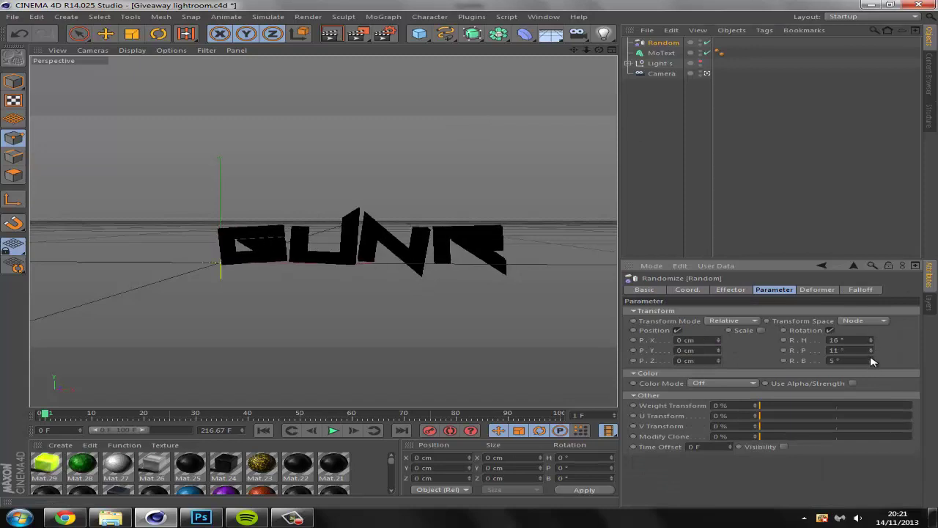
drag(721, 340, 720, 348)
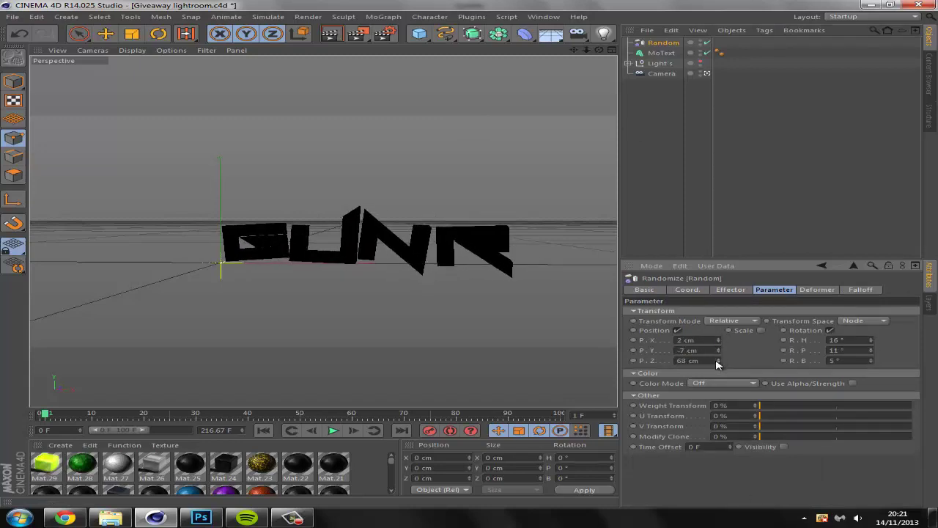
click(333, 34)
click(186, 35)
click(238, 65)
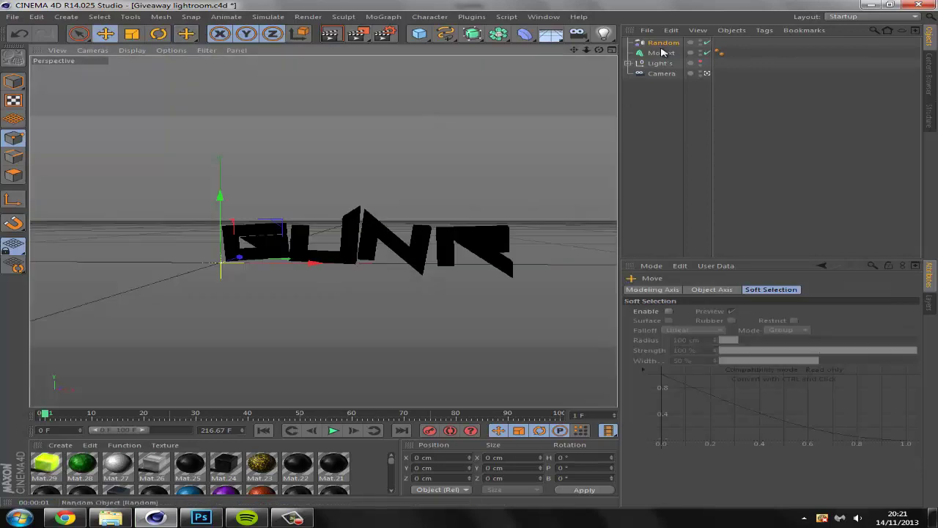
Step: Duplicate the MoText and nest the copy in an Atom Array with 2 cm cylinder radius and 5 cm sphere radius
click(662, 53)
key(ctrl+c)
key(ctrl+v)
alt+drag(501, 42, 608, 43)
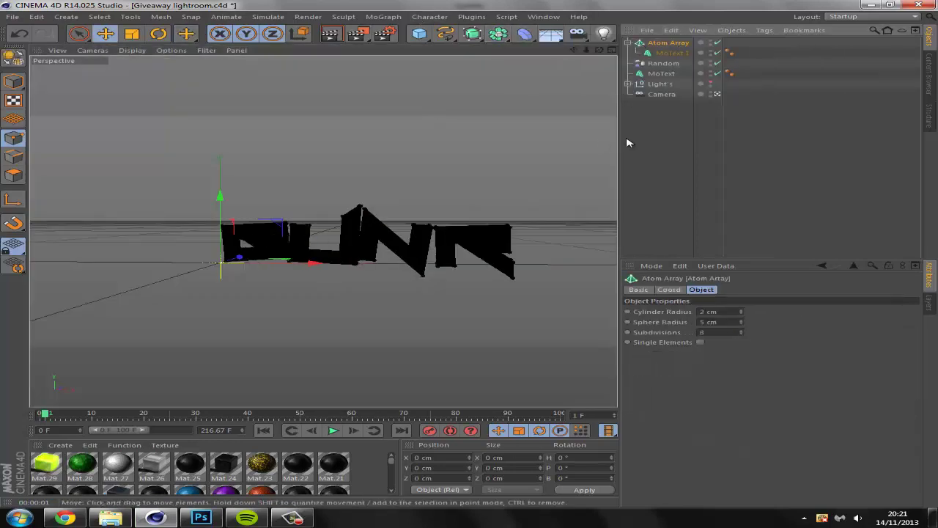
click(628, 43)
Step: Duplicate the MoText again and break the copy into 70 pieces with the Thrausi plugin
click(665, 63)
key(ctrl+c)
key(ctrl+v)
click(475, 17)
mouse_move(545, 59)
click(620, 60)
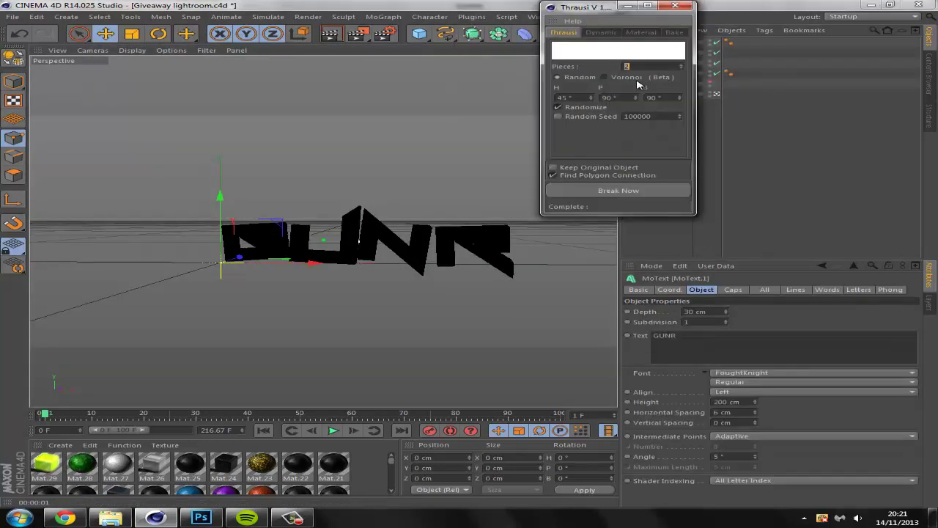
mouse_move(247, 518)
click(266, 497)
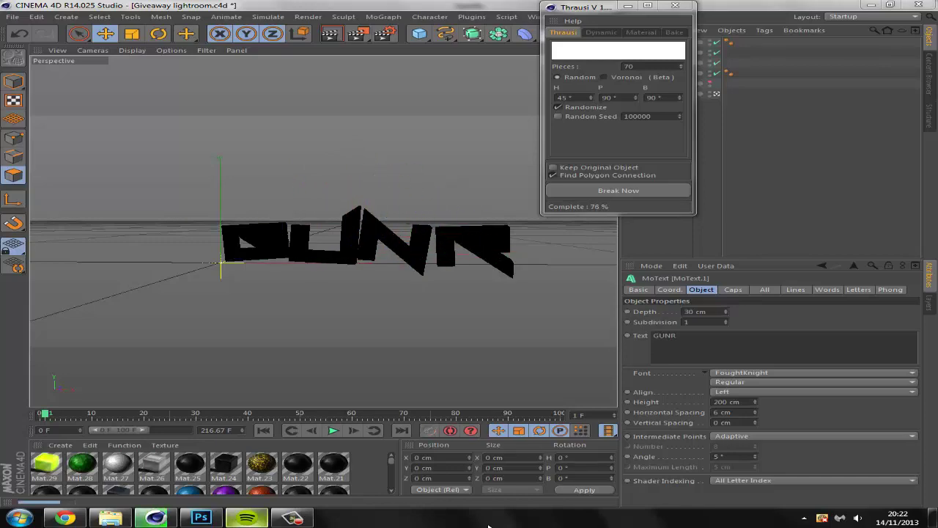
click(64, 517)
click(155, 517)
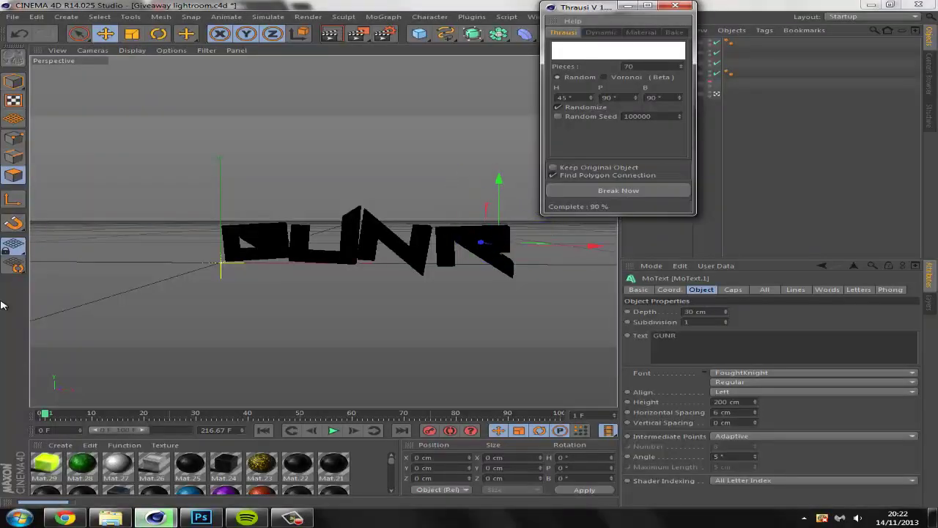
Step: Close Thrausi and group the four fractured letter objects under a new Null
click(675, 6)
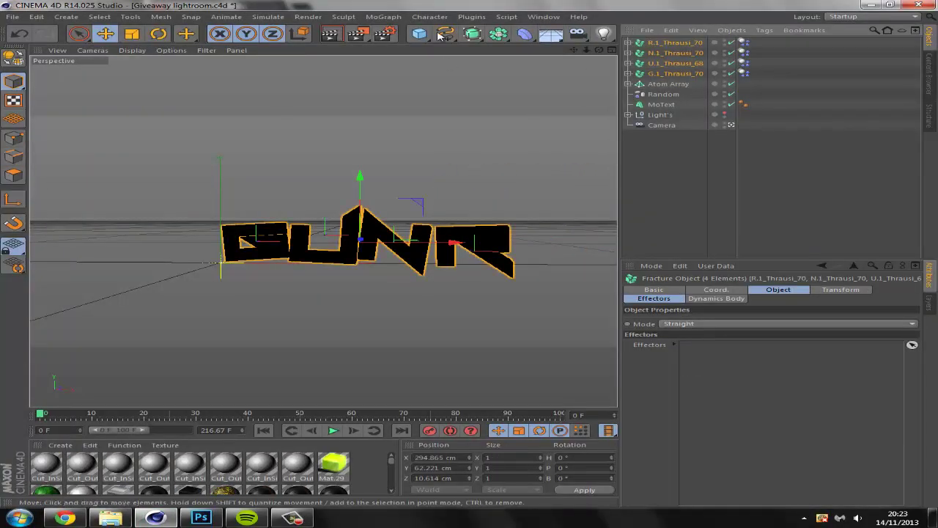
drag(419, 34, 454, 48)
click(681, 53)
shift+click(683, 82)
drag(685, 76, 653, 43)
click(654, 43)
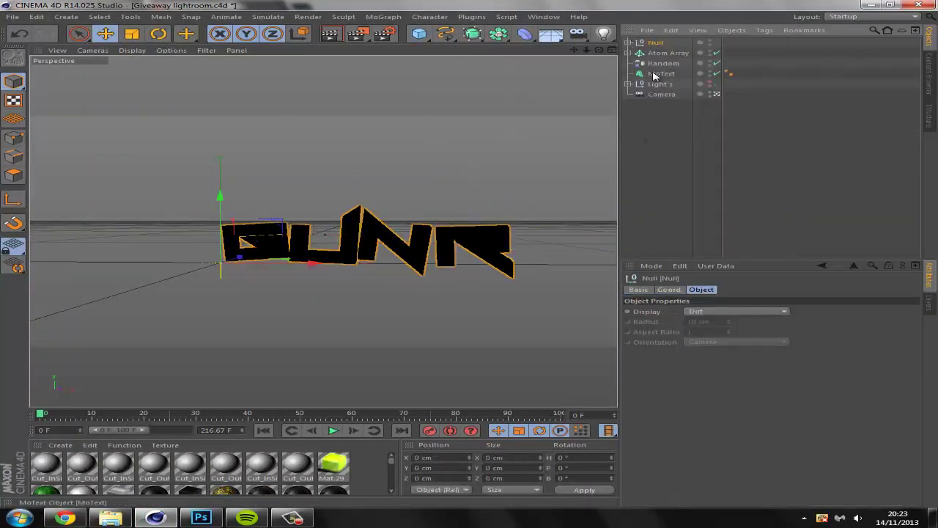
Step: Add a Random effector for the fractured letters in the Null and turn on its deformation to distort the pieces
click(664, 141)
click(656, 41)
click(383, 16)
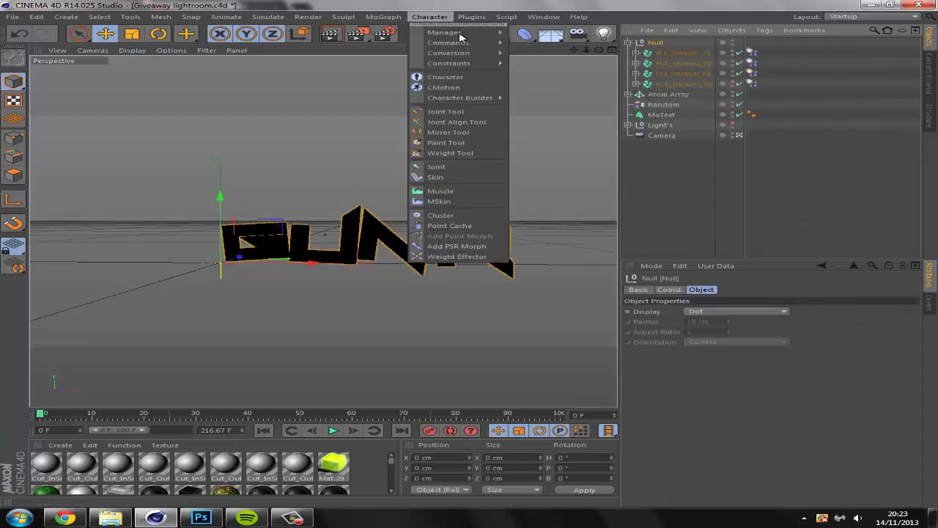
mouse_move(415, 31)
click(509, 111)
click(817, 289)
click(736, 312)
click(727, 343)
Step: Adjust the strength of the fractured letters' Random effector
click(731, 290)
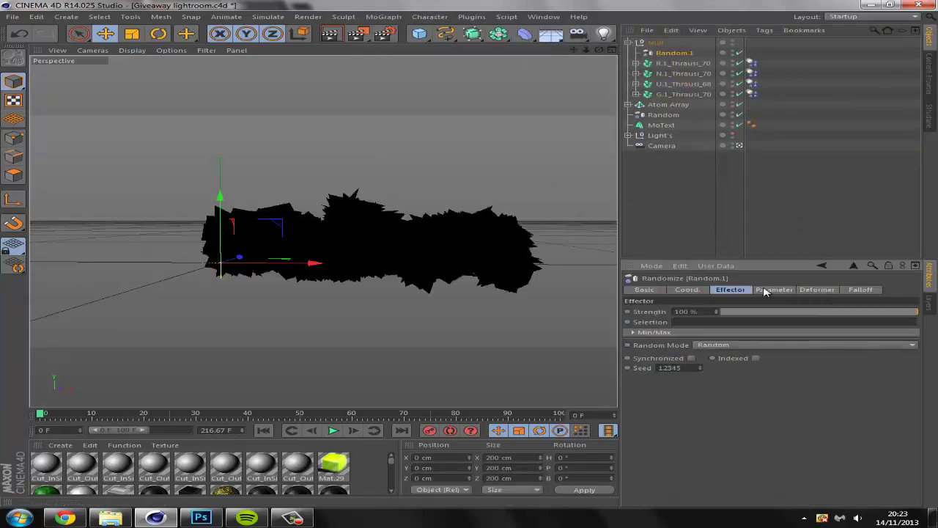
drag(717, 312, 717, 316)
drag(599, 50, 473, 258)
Step: Move the fractured-letters Null back along Z to about 110 cm, behind the text, and render the view
click(656, 42)
mouse_move(283, 243)
mouse_down()
mouse_move(307, 236)
mouse_move(298, 239)
mouse_up()
drag(599, 50, 473, 258)
click(338, 35)
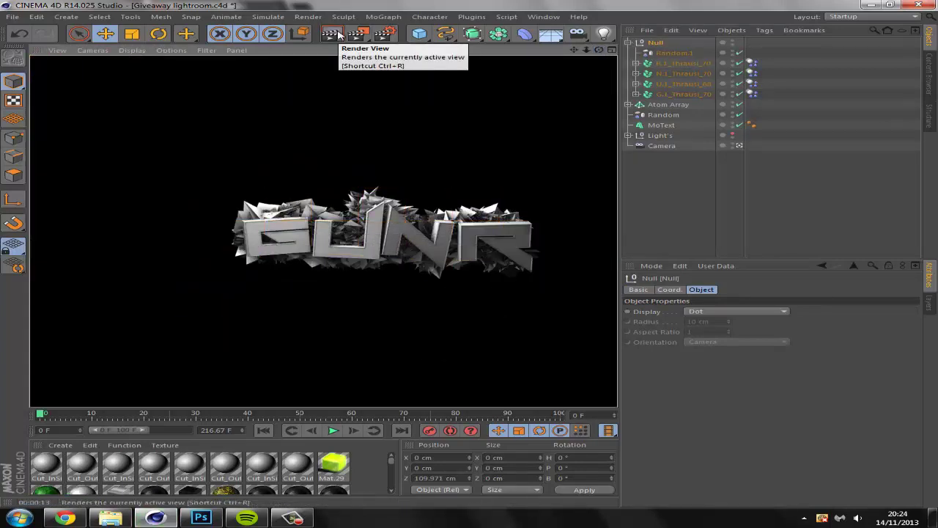
Step: Duplicate the MoText, make the copy editable and expand its hierarchy down to the letter splines
click(629, 42)
click(665, 74)
key(ctrl+c)
key(ctrl+v)
key(c)
click(628, 43)
click(636, 53)
click(644, 63)
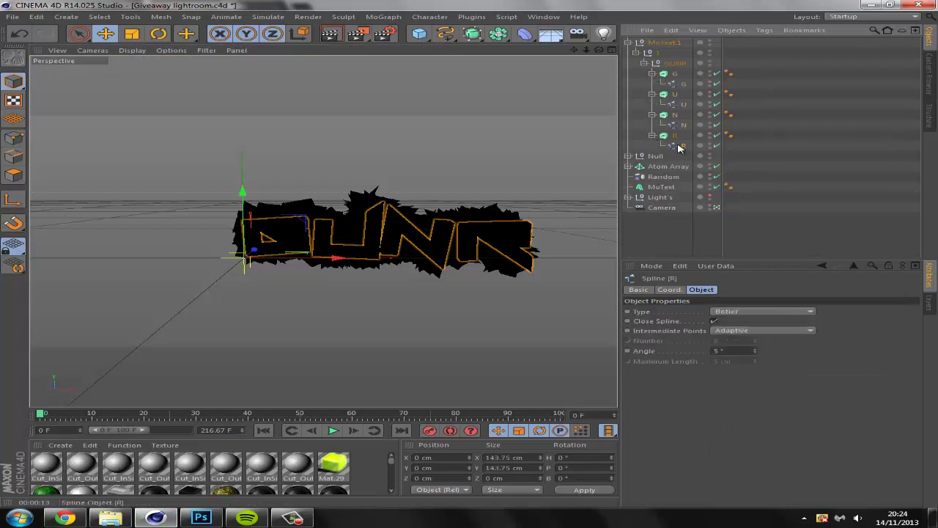
Step: Pull the G, U, N and R splines out to the top level and delete the remaining editable text copy
shift+click(683, 85)
ctrl+click(675, 95)
ctrl+click(675, 115)
ctrl+click(675, 135)
drag(681, 148, 665, 39)
click(654, 85)
key(Delete)
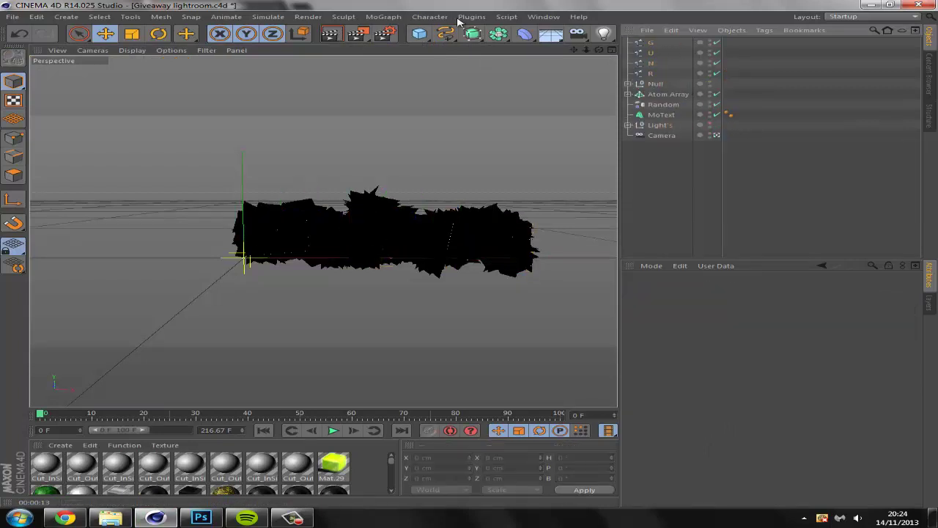
Step: Add a Reeper X object and duplicate it three times
click(461, 18)
click(484, 98)
key(ctrl+c)
key(ctrl+v)
key(ctrl+v)
key(ctrl+v)
Step: Nest the G, U, N and R splines in one Reeper X object each
drag(650, 85, 664, 55)
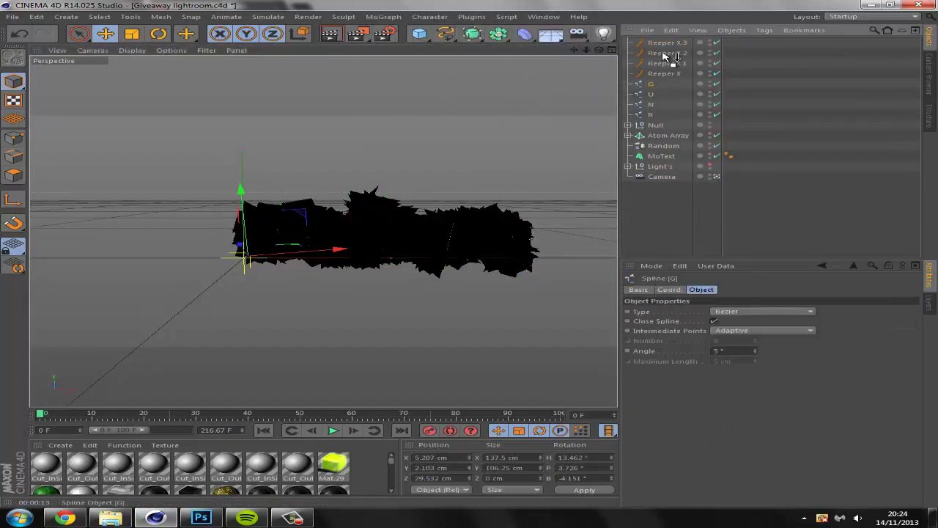
drag(651, 105, 667, 85)
click(651, 116)
Step: Set the R letter's Reeper X to 1 strand, 38 coils, 3 cm radius and 12 cm distance
click(664, 105)
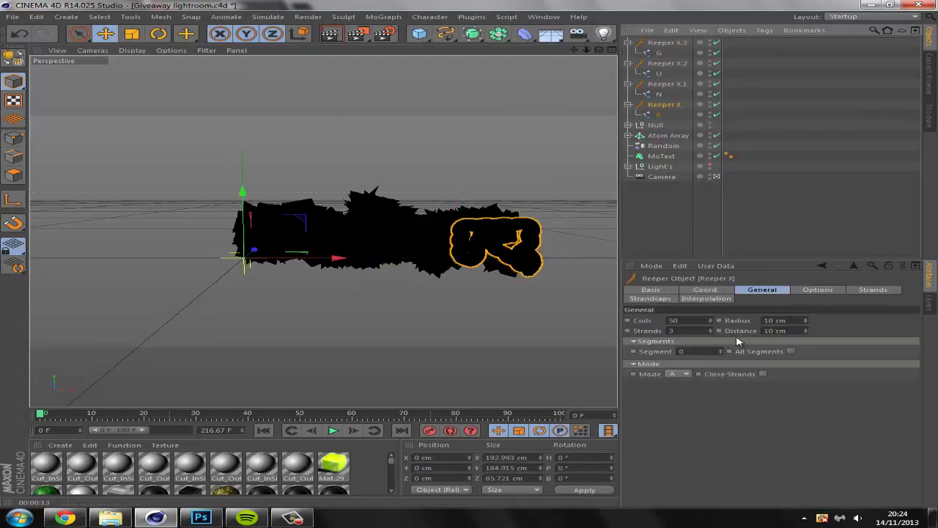
text(3)
key(Return)
drag(711, 321, 711, 327)
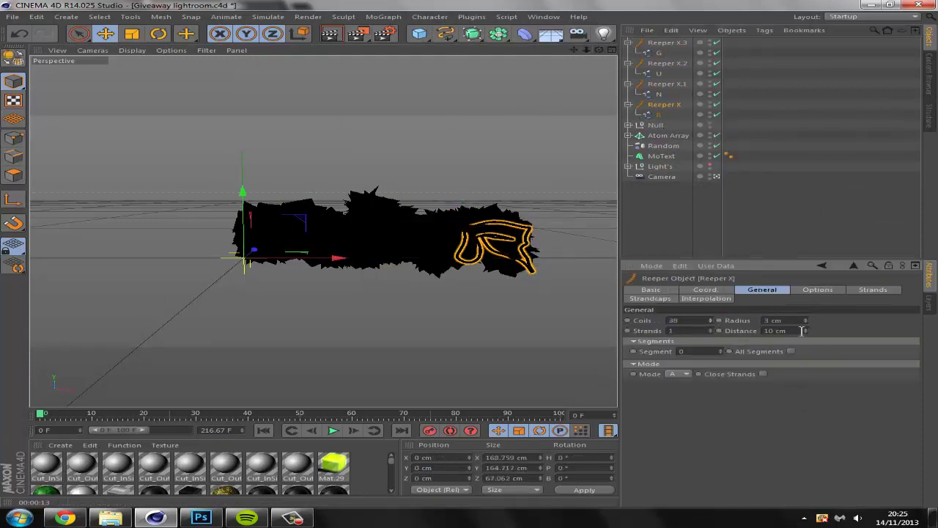
drag(806, 331, 807, 335)
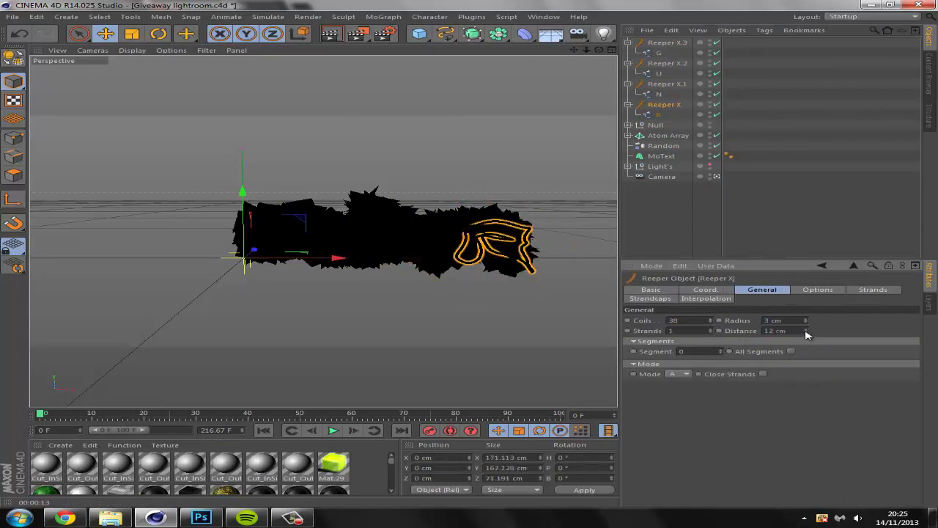
Step: Tune the other letters' Reeper objects, using 1 strand for N and 1 strand, 19 coils, 3 cm radius, 16 cm distance for G
click(667, 84)
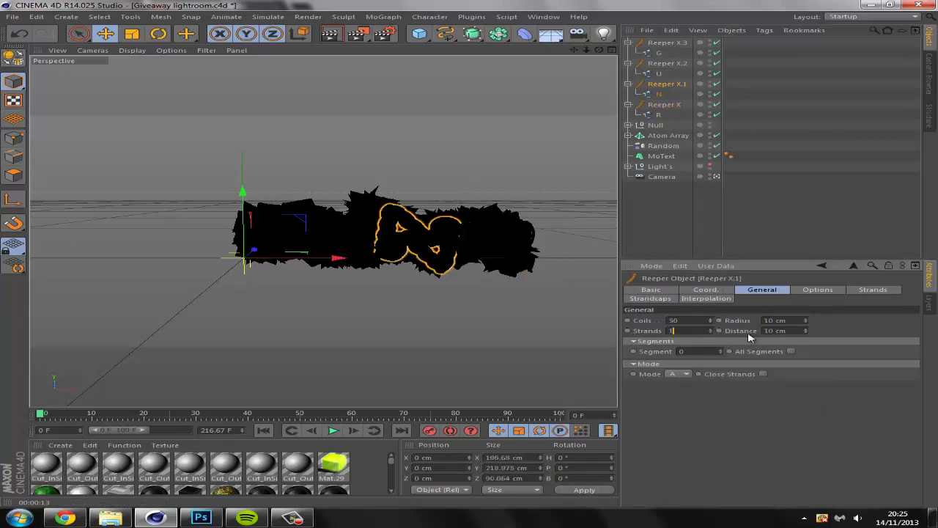
click(667, 63)
drag(806, 331, 806, 337)
click(667, 43)
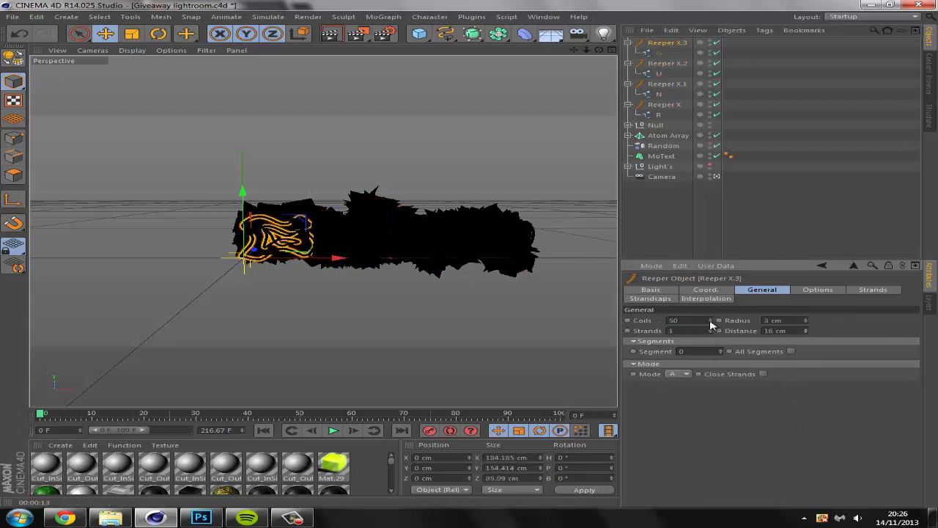
Step: Collapse the four Reeper objects and group them under a new Null
click(628, 43)
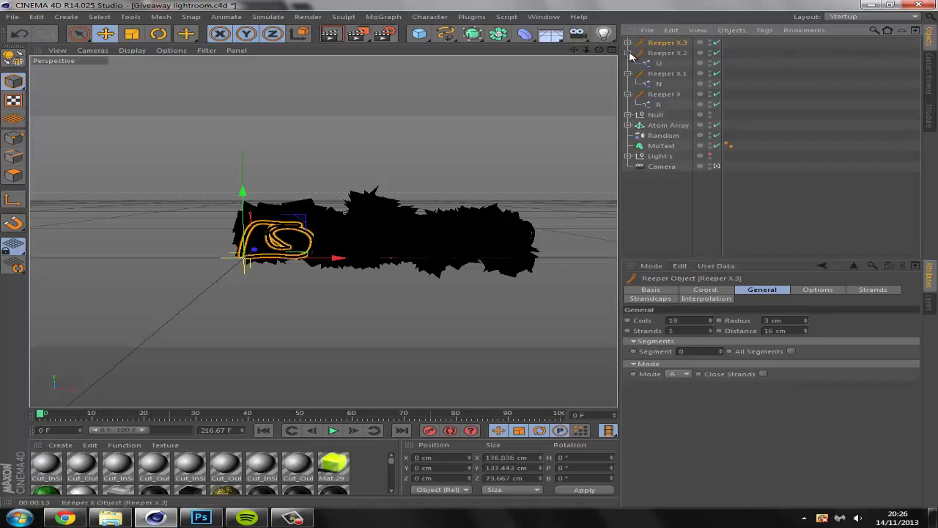
click(629, 53)
click(628, 63)
click(628, 73)
shift+click(665, 74)
drag(420, 34, 462, 48)
click(664, 84)
shift+click(662, 56)
Step: Rename the Reeper group rEEPER and the fractured-letters Null rANDOM
double_click(671, 43)
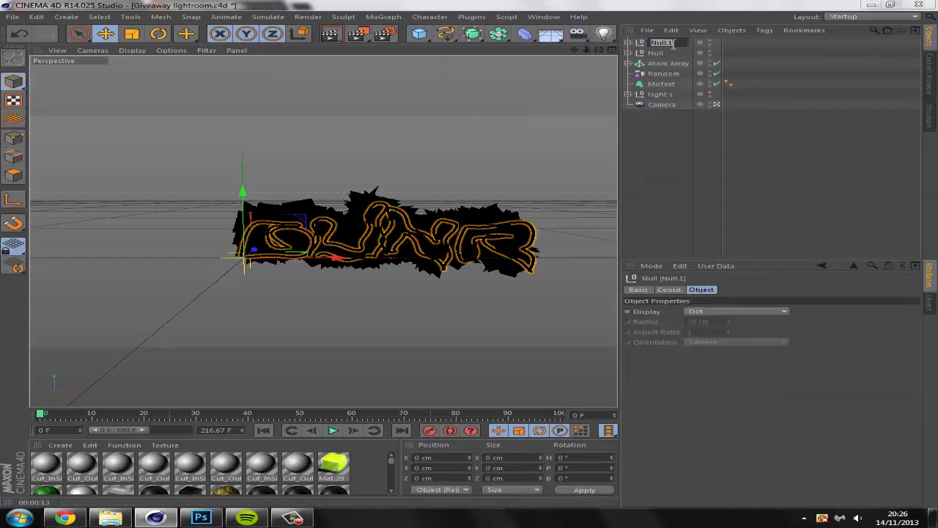
text(rEEPER)
key(Return)
double_click(656, 54)
text(rANDOM)
key(Return)
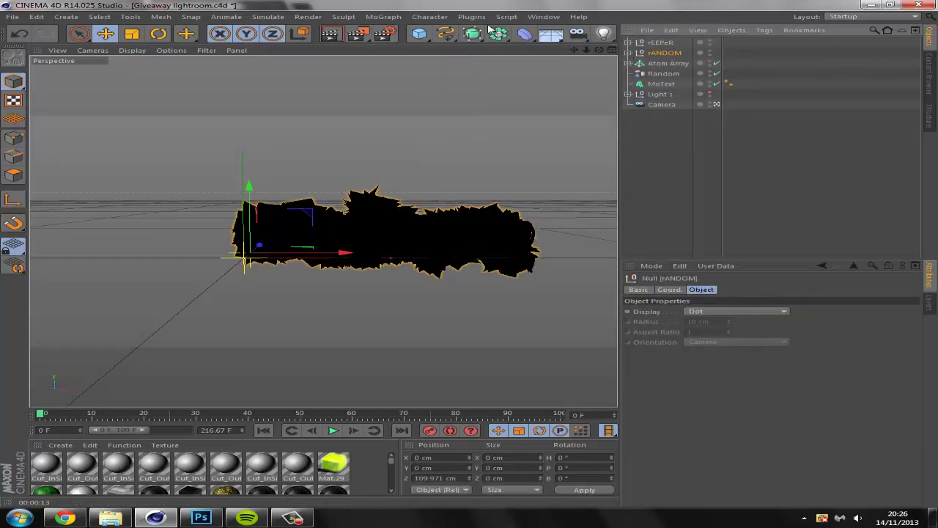
Step: Load grunge and lava materials from the Xan's 1.2k Materials presets and apply Lava to the rANDOM null
click(544, 17)
click(604, 75)
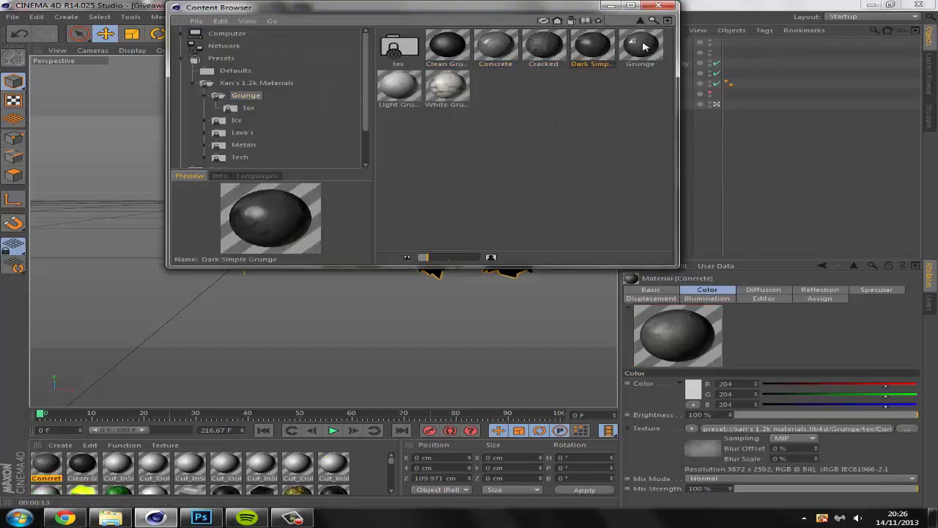
click(236, 120)
click(242, 132)
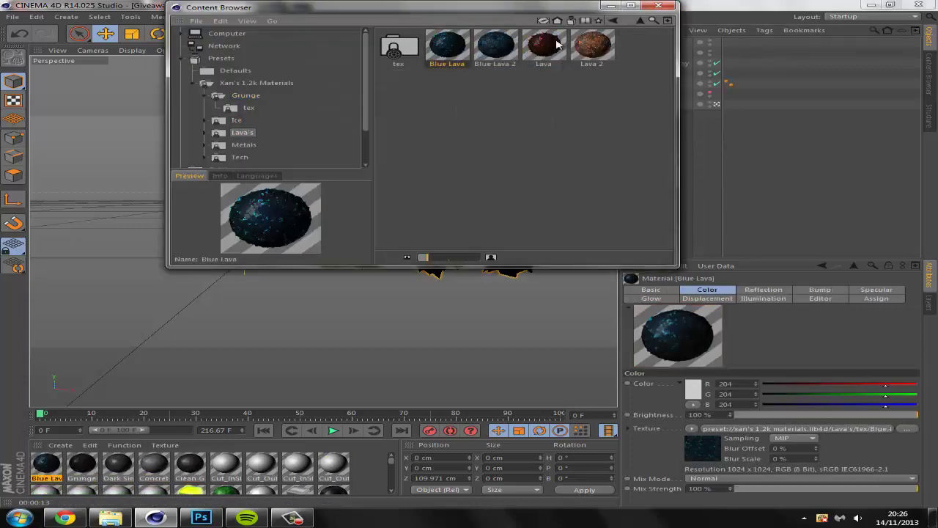
click(245, 144)
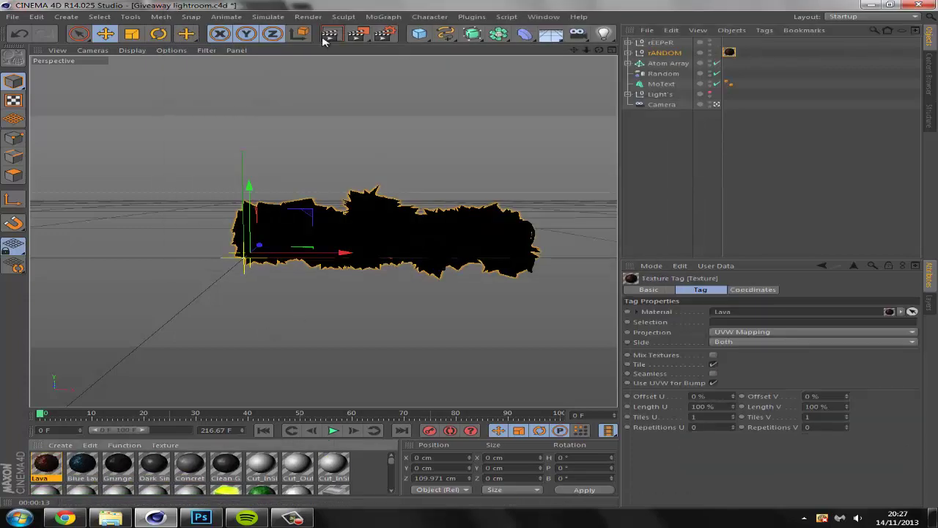
Step: Render the view, check the fractured pieces' materials, and remove the Lava texture from the rANDOM null
click(331, 33)
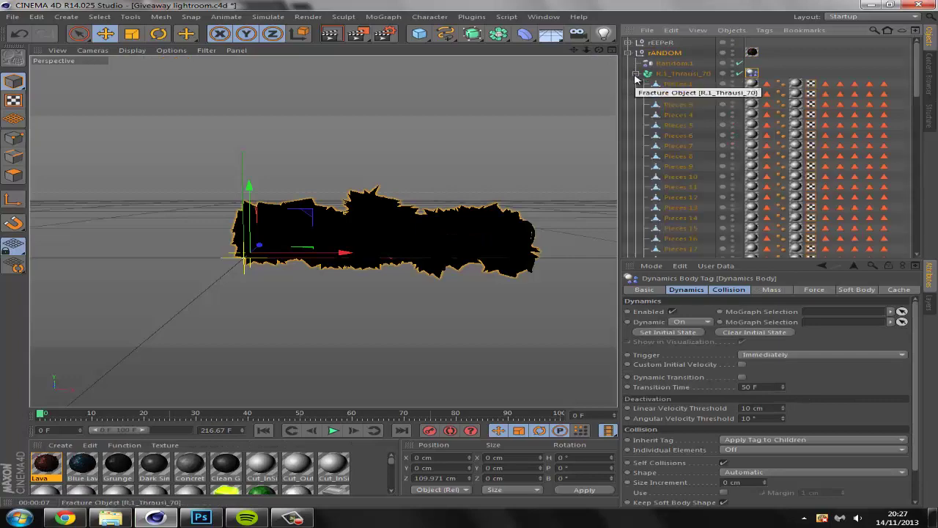
click(752, 83)
click(635, 73)
click(628, 53)
click(732, 54)
click(340, 37)
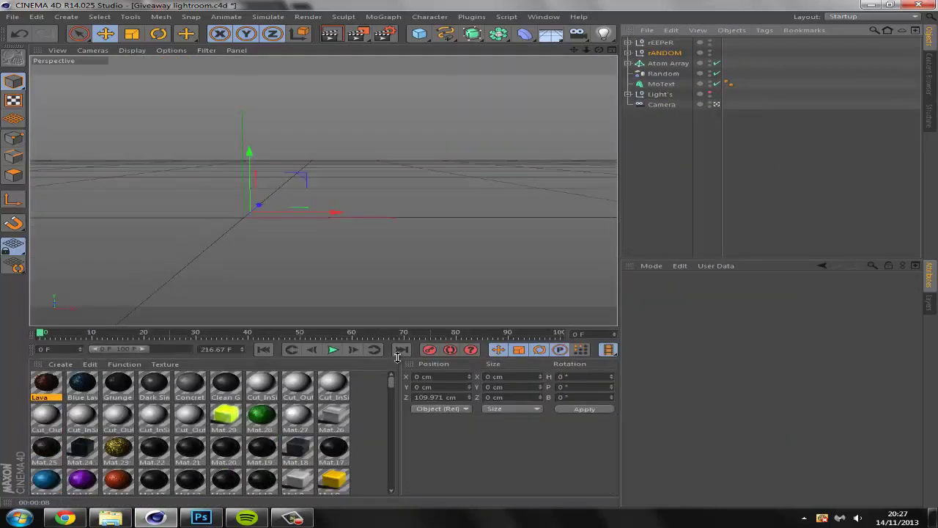
Step: Apply a dark material to the MoText and the blue Mat.9 to rEEPER, rANDOM, Atom Array and Random, and render the view
scroll(348, 408, up, 5)
click(322, 427)
drag(78, 453, 723, 84)
click(340, 423)
drag(192, 451, 727, 63)
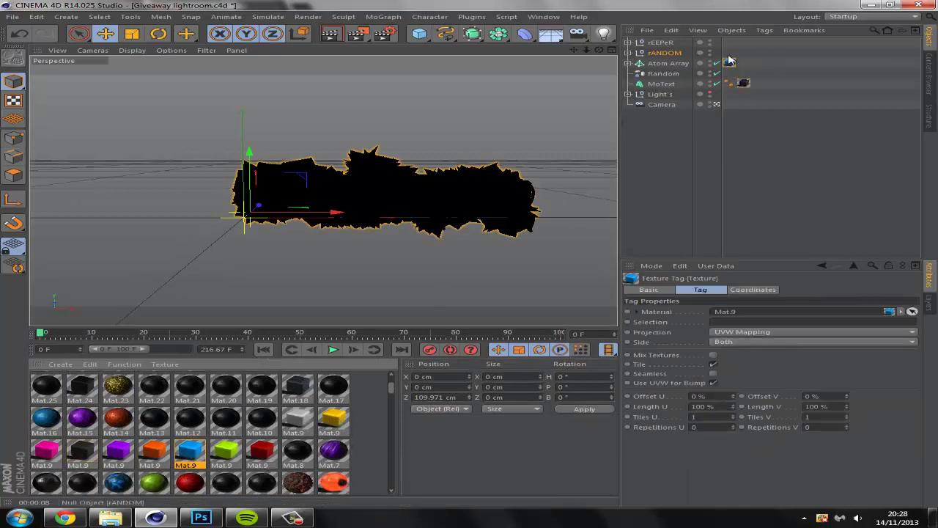
click(332, 36)
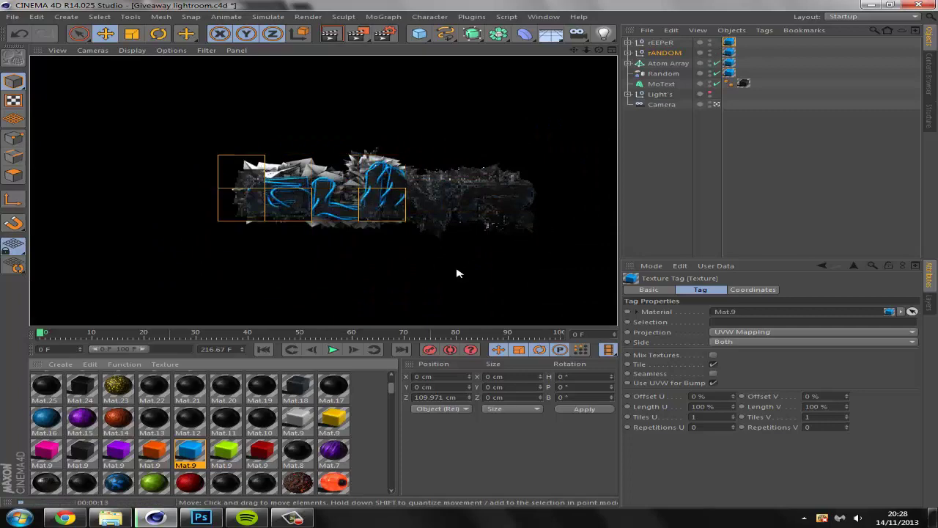
Step: Set the render output to save on the desktop as DONEEEE, and render the scene to the Picture Viewer
click(385, 33)
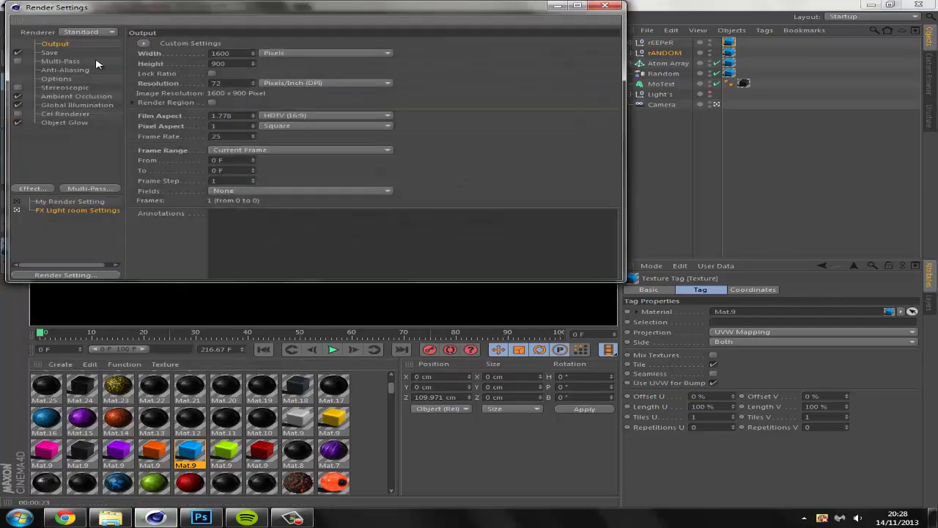
click(50, 53)
click(601, 62)
click(251, 225)
text(DONEEEE)
key(Return)
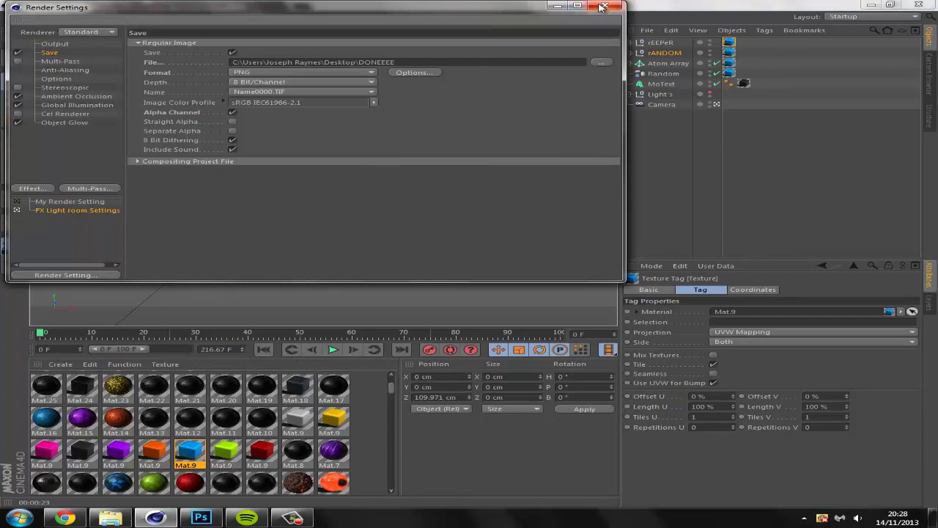
click(603, 6)
key(shift+r)
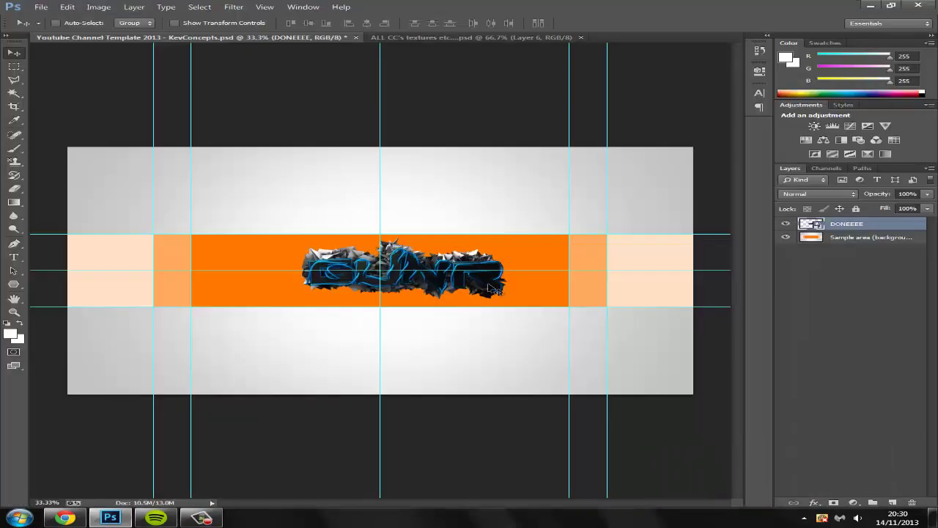
Step: In Photoshop, apply the Craquelure texture filter to a copy of the DONEEEE layer and set its blend mode to Overlay
click(234, 6)
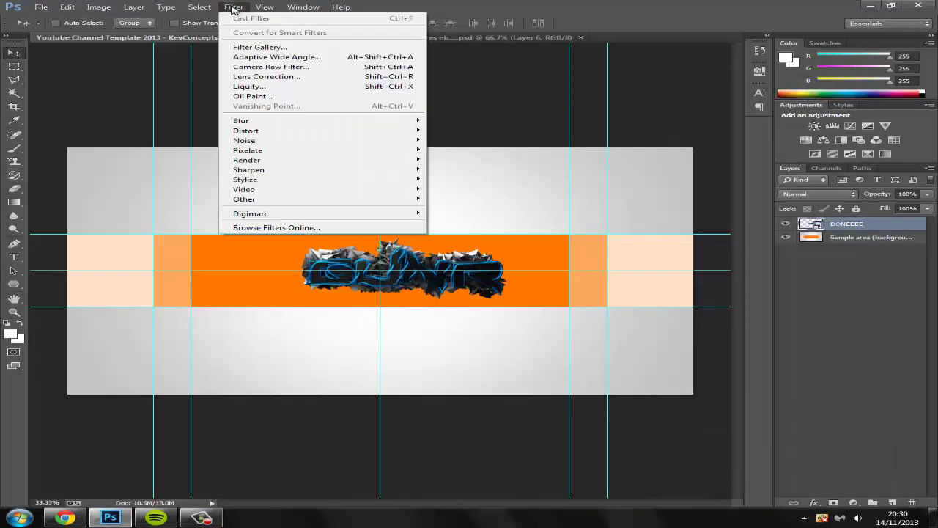
click(249, 56)
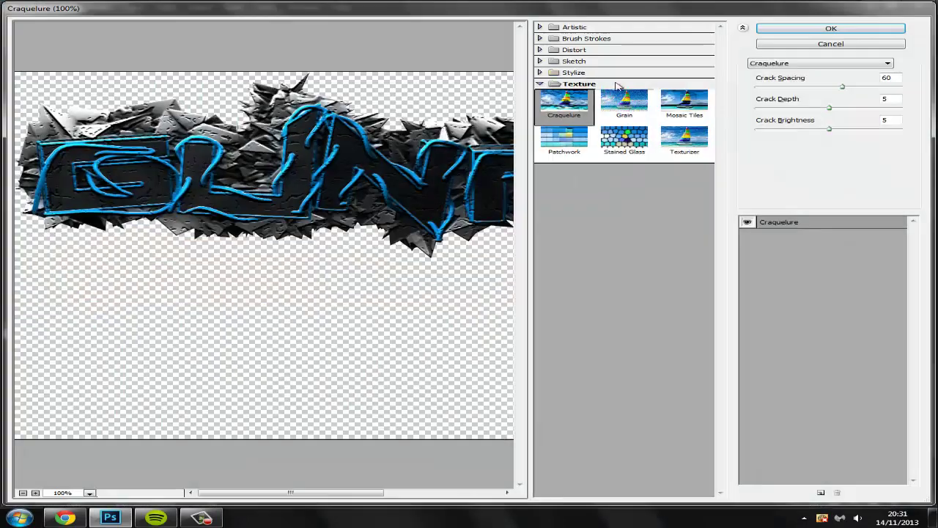
click(831, 28)
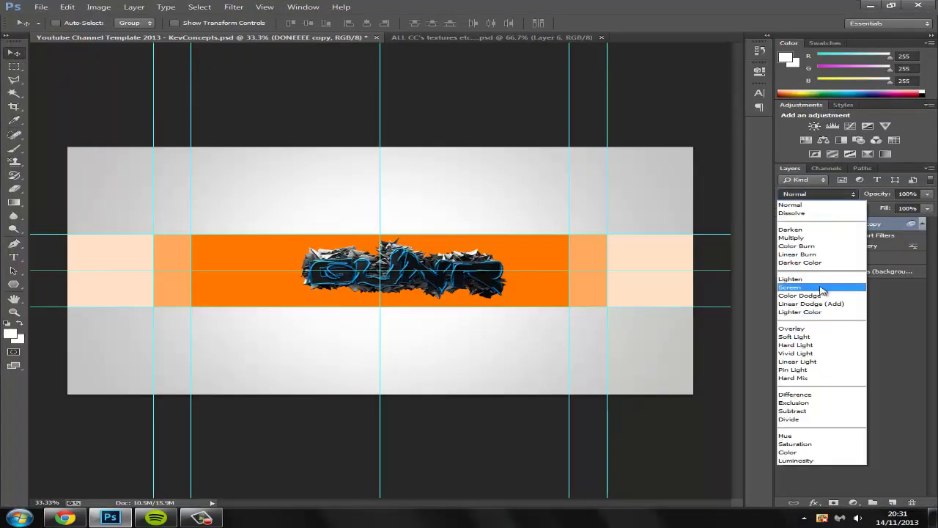
key(Escape)
alt+scroll(411, 246, up, 4)
click(803, 194)
click(802, 327)
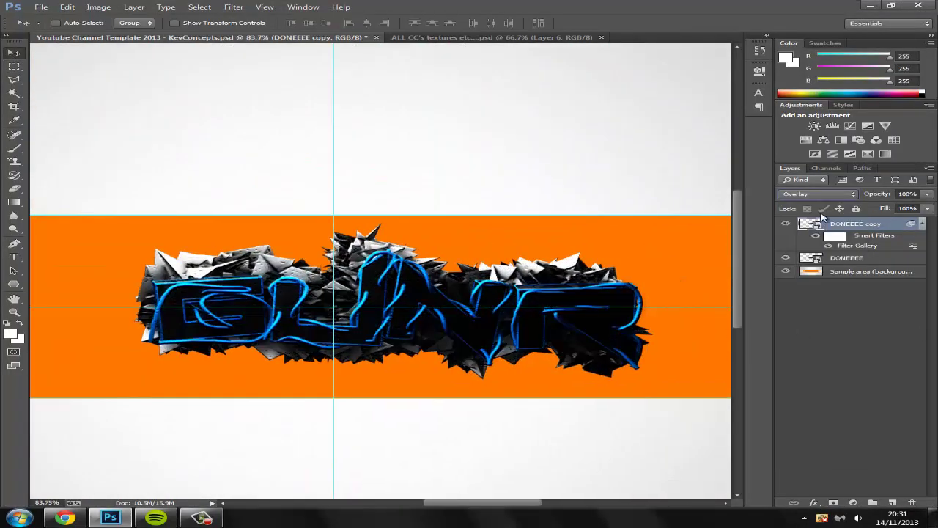
key(ctrl+z)
key(ctrl+z)
Step: Duplicate DONEEEE, apply Glowing Edges with edge width 4, brightness 6 and smoothness 8, and set the copy to Overlay
click(848, 258)
key(ctrl+j)
click(257, 8)
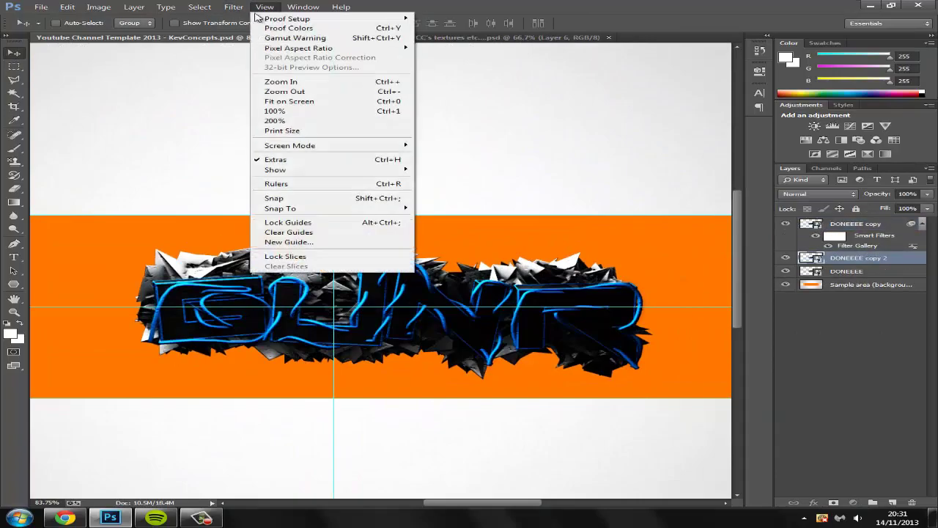
click(253, 52)
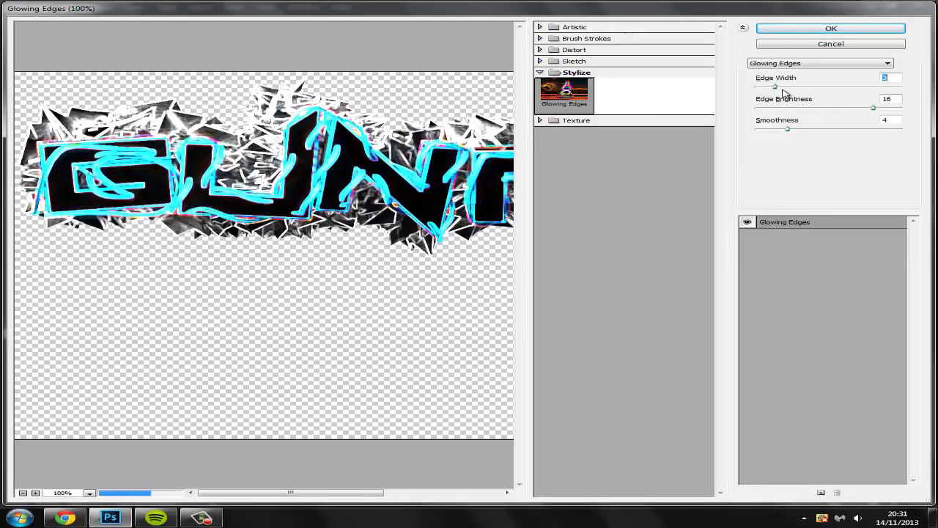
drag(785, 103, 838, 109)
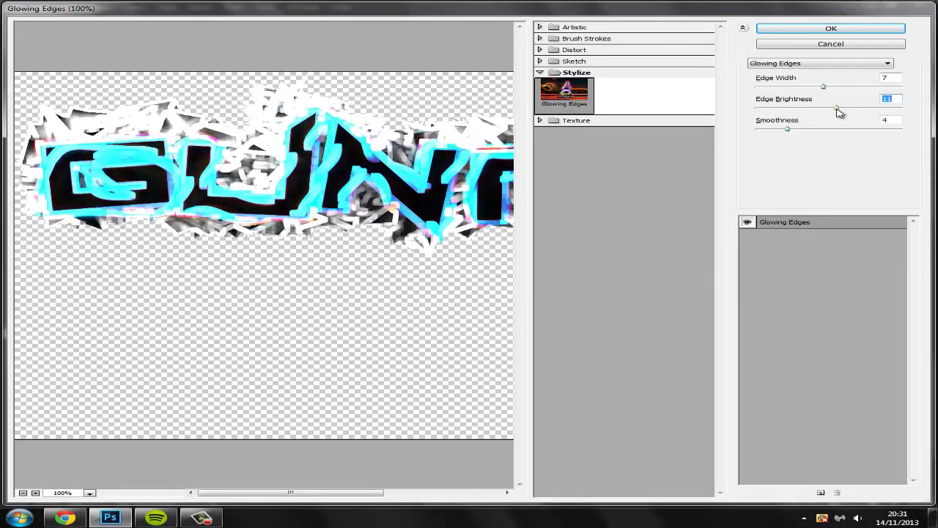
click(831, 28)
click(817, 194)
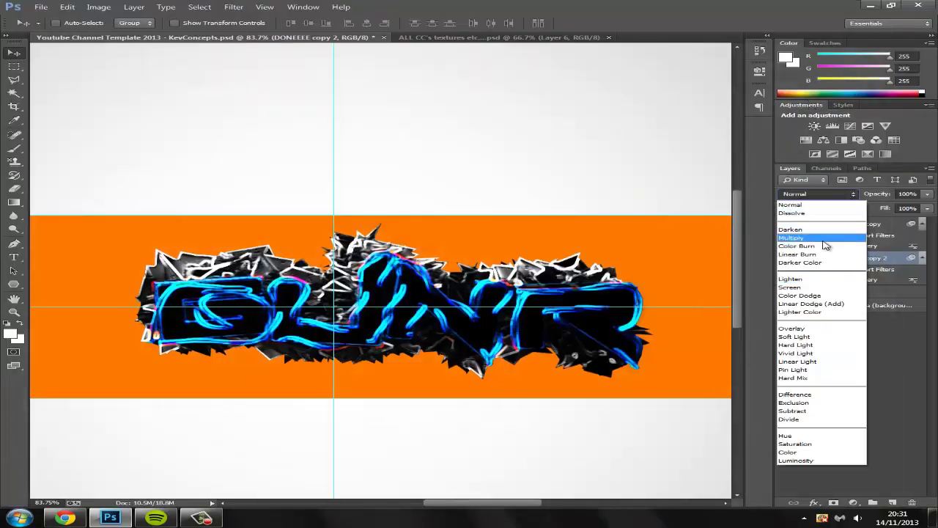
click(832, 325)
Step: Duplicate the DONEEEE layer again, apply the Ocean Ripple distort filter to the copy and set it to Overlay
click(847, 292)
key(ctrl+j)
click(234, 8)
click(253, 52)
click(540, 50)
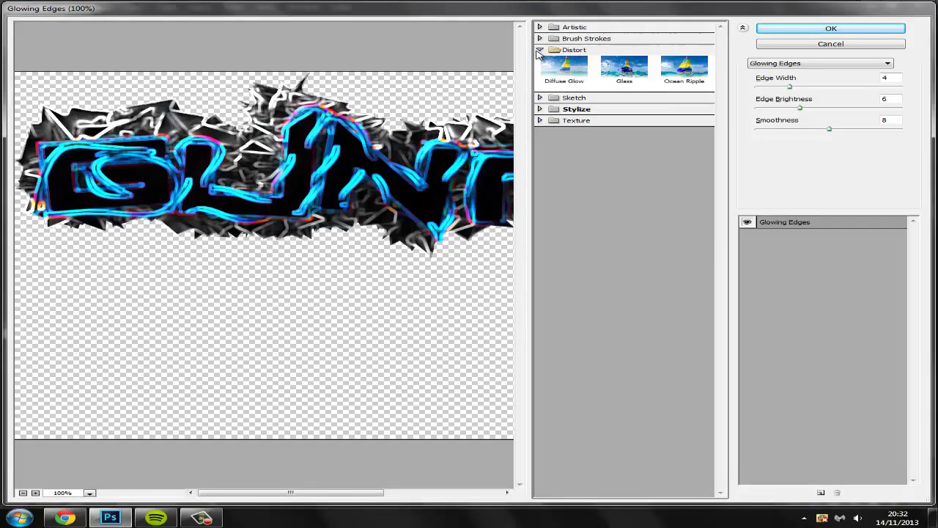
click(684, 69)
click(818, 29)
click(818, 194)
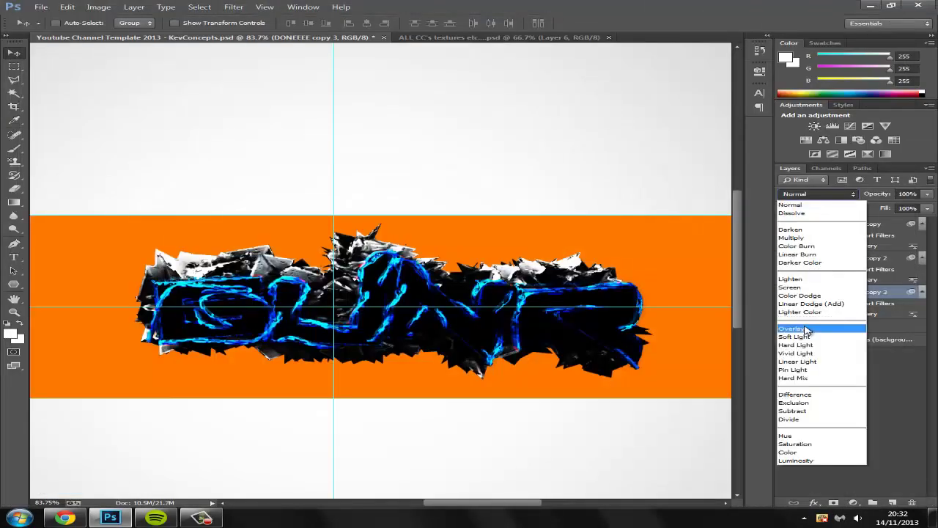
click(827, 325)
Step: Make another copy of the DONEEEE layer, delete the DONEEEE copy 3 layer and open the Filter Gallery
click(847, 328)
key(ctrl+j)
click(863, 294)
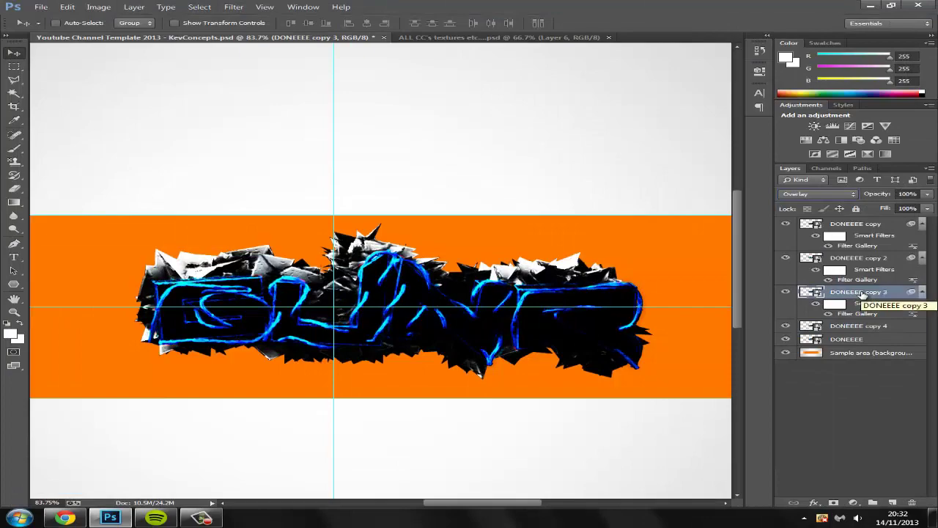
right_click(879, 296)
click(777, 159)
click(403, 199)
click(232, 8)
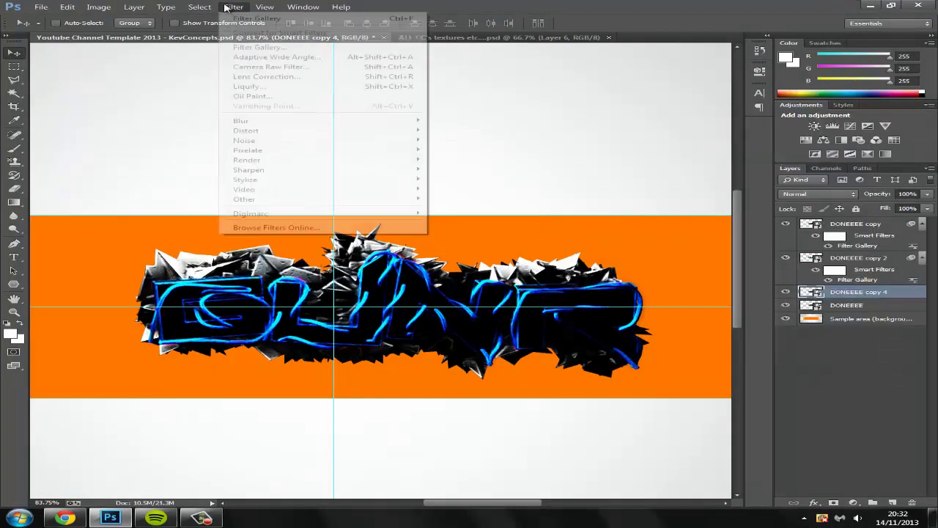
click(253, 48)
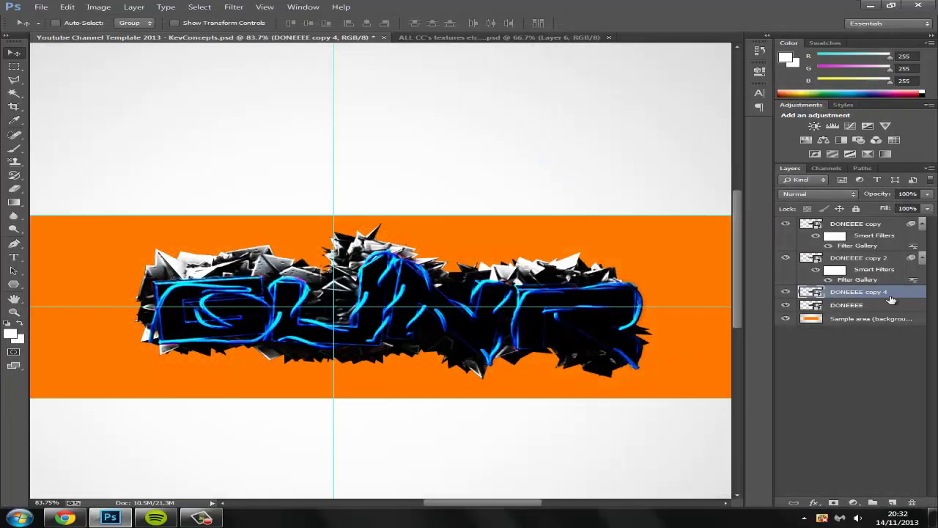
Step: Paint white soft brush strokes over the GUNR letters on the new Layer 1 and set the layer to Overlay
key(b)
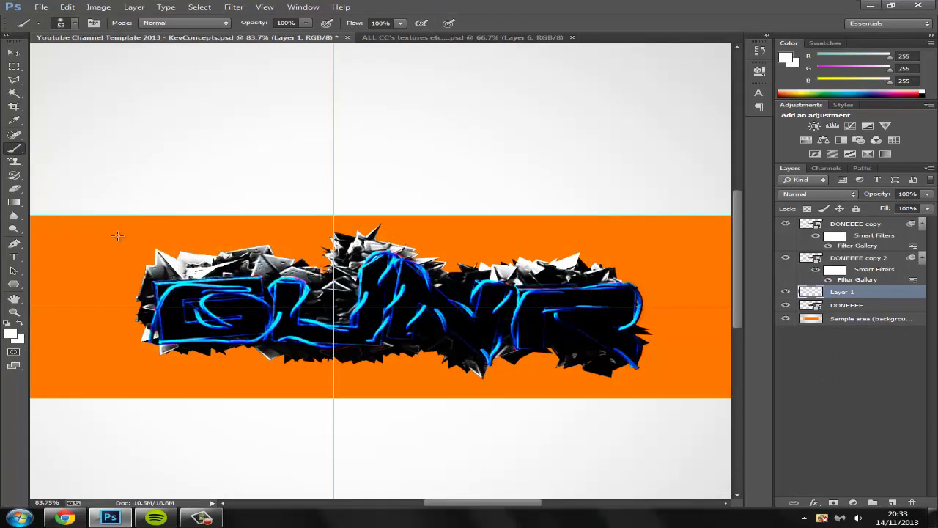
drag(197, 302, 126, 304)
key(ctrl+z)
click(75, 24)
click(76, 25)
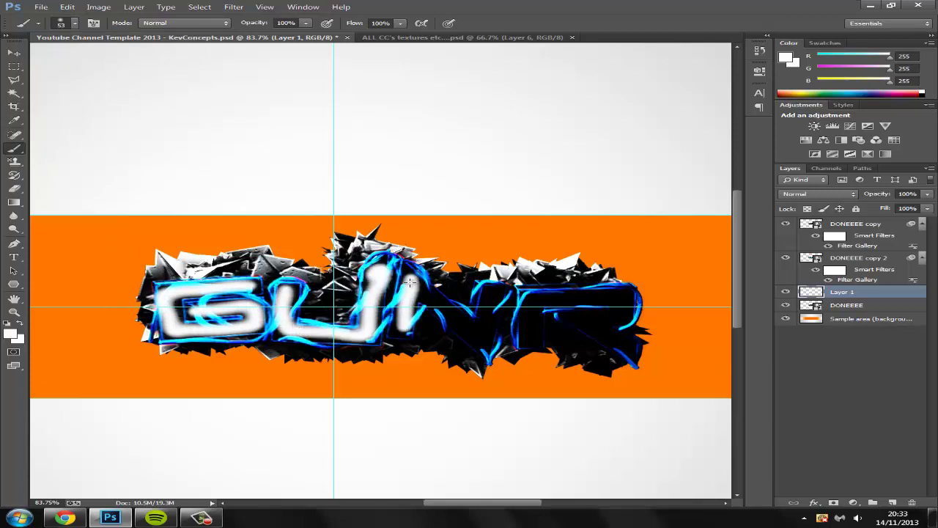
mouse_move(533, 311)
mouse_down()
mouse_move(632, 314)
mouse_move(631, 350)
mouse_up()
click(817, 193)
click(821, 329)
Step: Add a second empty layer in Overlay mode and delete the DONEEEE copy 2 layer
click(892, 503)
click(818, 194)
click(793, 329)
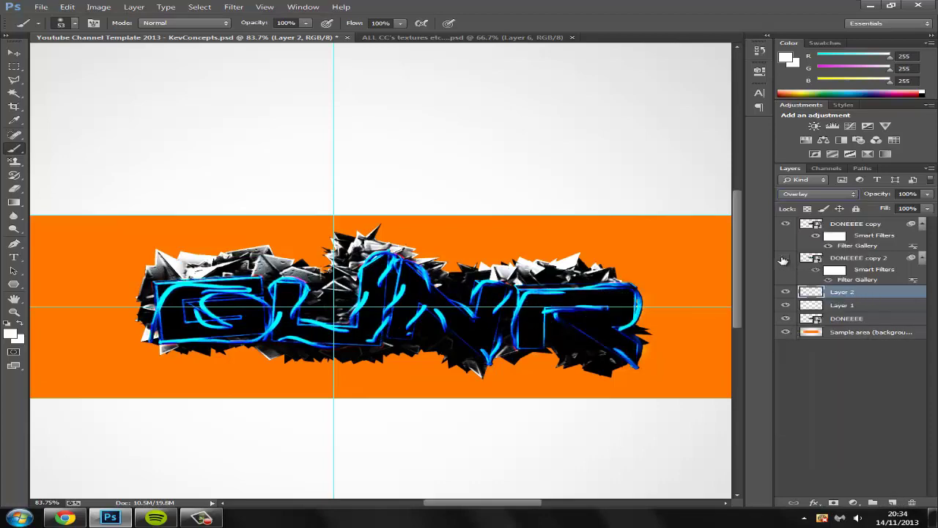
right_click(862, 258)
click(799, 148)
key(Return)
drag(855, 261, 912, 503)
key(ctrl+alt+z)
key(ctrl+alt+z)
Step: Apply the Oil Paint filter to the original DONEEEE layer and hide the layers above it
click(847, 284)
click(234, 7)
click(282, 97)
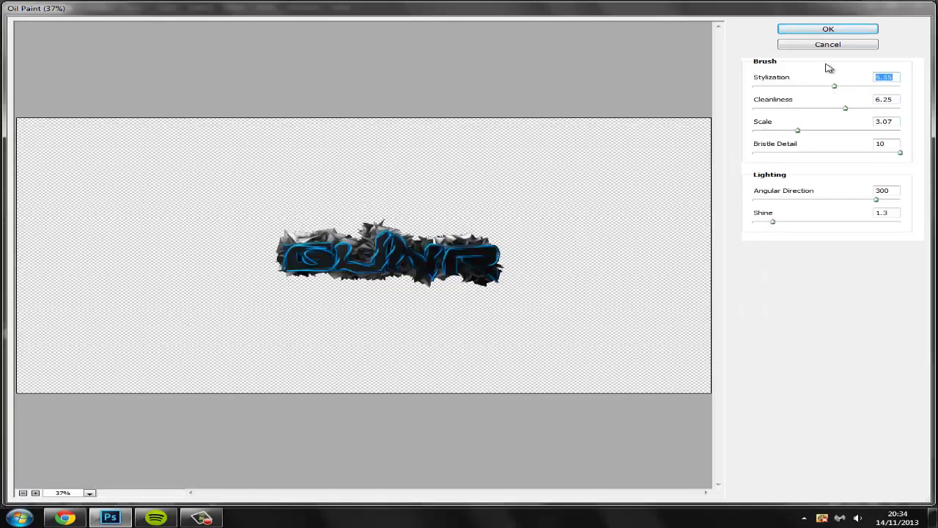
click(817, 31)
drag(786, 272, 786, 224)
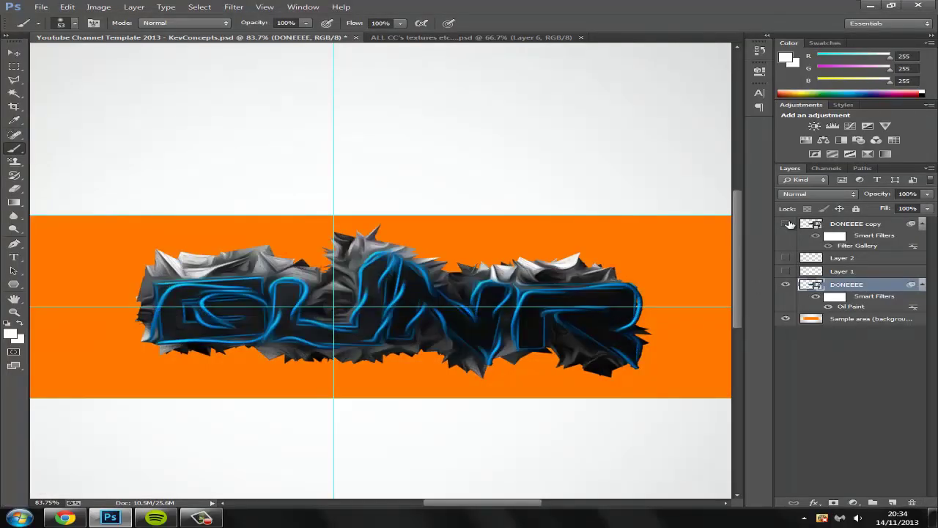
Step: Show Layer 1 again, and delete Layer 2 and the DONEEEE copy layer
click(862, 271)
click(787, 271)
click(786, 258)
click(843, 258)
key(Delete)
click(849, 226)
key(Delete)
alt+scroll(396, 250, down, 3)
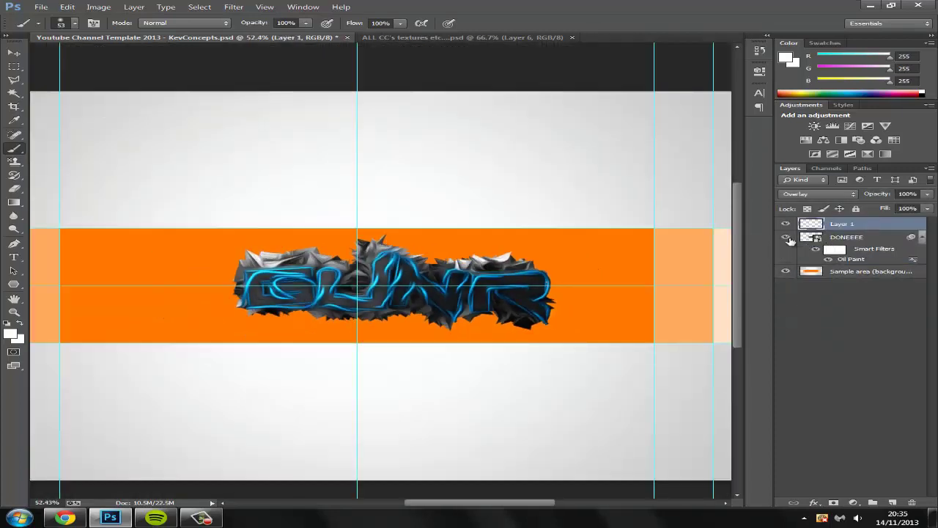
click(828, 259)
click(816, 250)
Step: Duplicate the oil-painted DONEEEE layer and enlarge the copy from its centre to about 122% width and 132% height
click(832, 245)
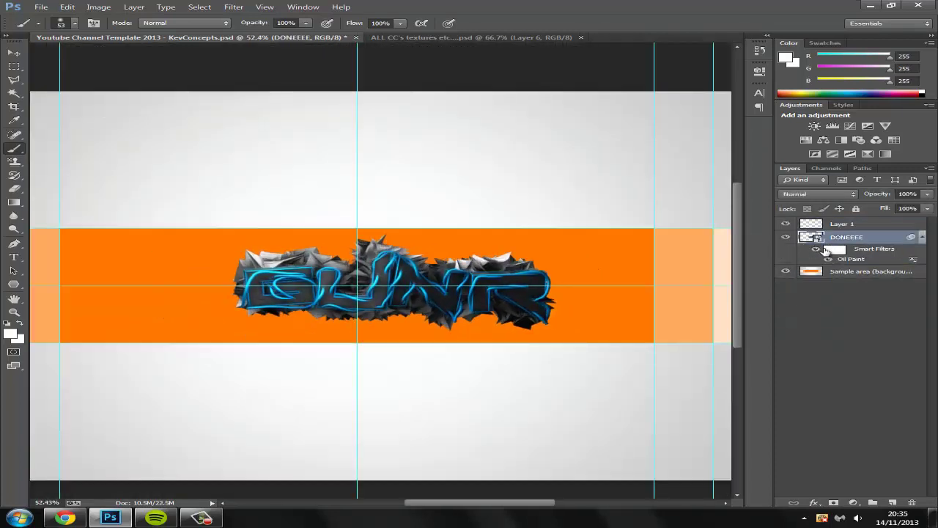
key(ctrl+j)
key(ctrl+t)
key(Return)
key(ctrl+minus)
alt+shift+drag(555, 344, 604, 371)
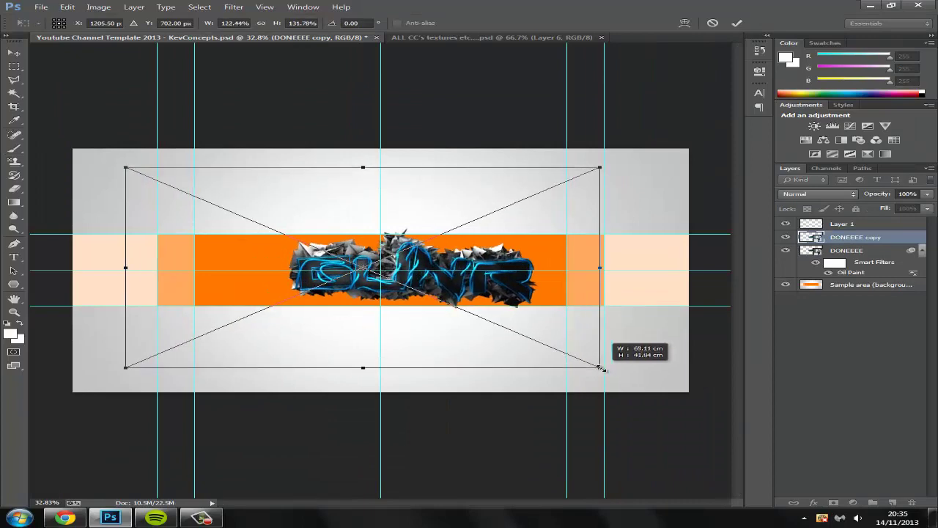
key(Return)
Step: Place the enlarged DONEEEE copy beneath the original DONEEEE layer and collapse both layers' smart filter lists
drag(868, 238, 871, 299)
click(922, 238)
click(923, 251)
alt+scroll(394, 274, up, 5)
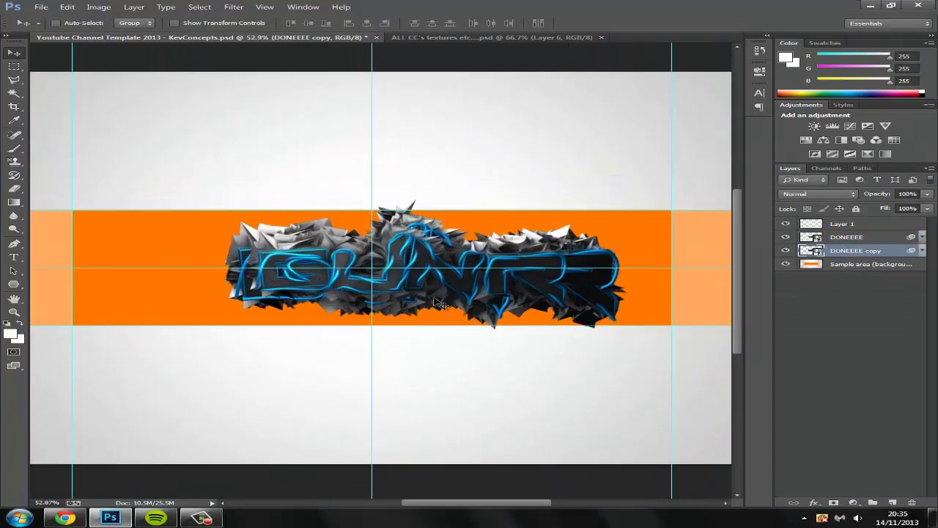
Step: Copy the Smoke group from the ALL CC's textures document into the channel template and place it below DONEEEE copy
key(ctrl+Tab)
drag(450, 37, 469, 341)
drag(852, 247, 513, 242)
drag(616, 341, 586, 44)
drag(304, 278, 325, 38)
drag(839, 249, 840, 269)
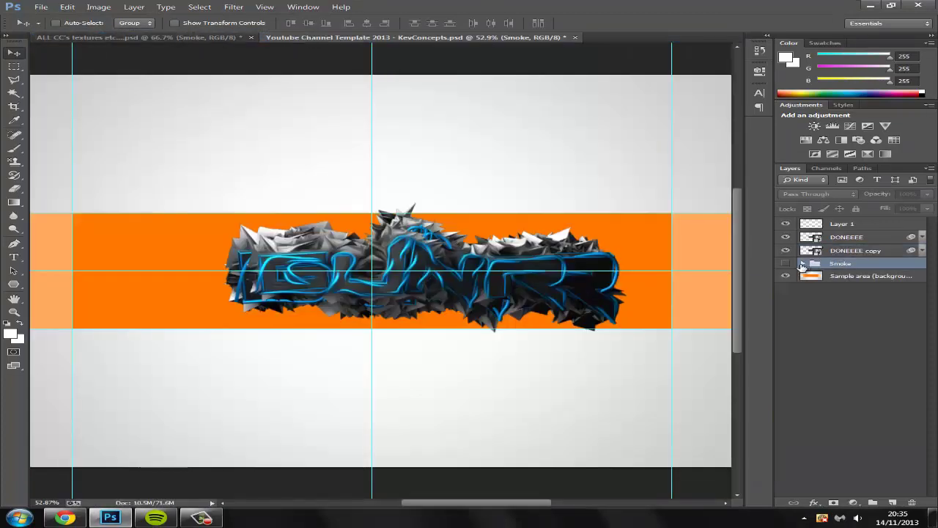
Step: Show and expand the Smoke group, and hide the orange Sample area background layer
click(786, 264)
click(803, 264)
click(786, 396)
click(848, 416)
click(786, 409)
Step: Add a new layer at the bottom of the layer stack and fill it with black using the Paint Bucket tool
click(892, 502)
drag(850, 410, 849, 432)
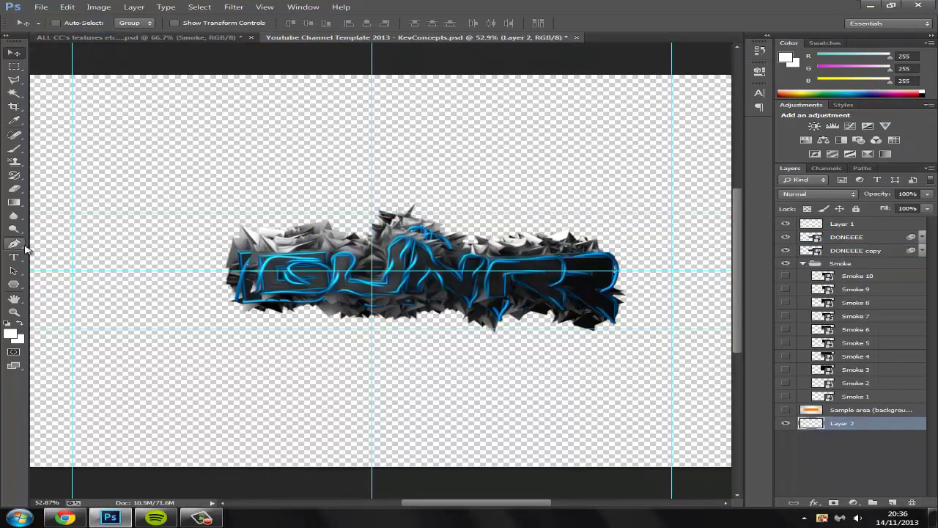
right_click(14, 202)
click(66, 212)
click(10, 334)
click(195, 487)
click(528, 351)
click(98, 356)
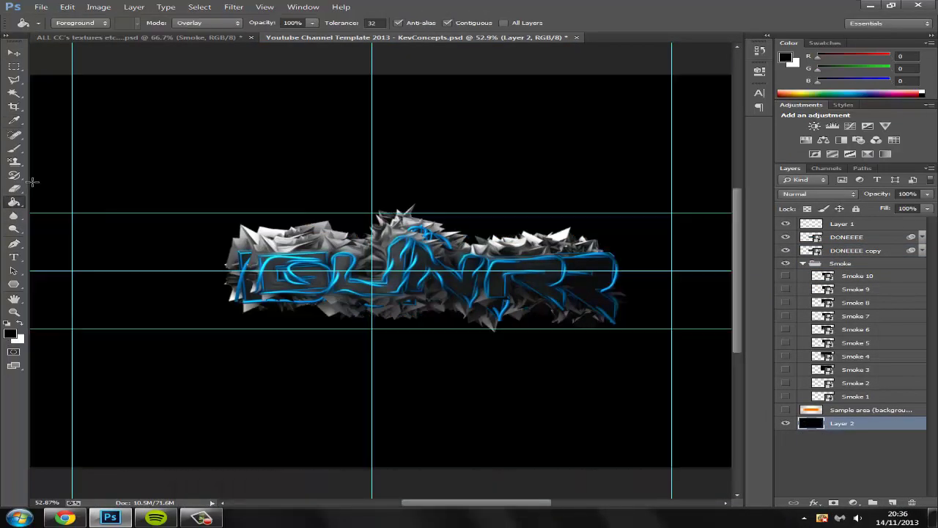
Step: Show the Smoke 6 layer and move its smoke onto the empty black area beneath the GUNR text
click(13, 54)
click(785, 330)
click(856, 328)
drag(705, 217, 522, 307)
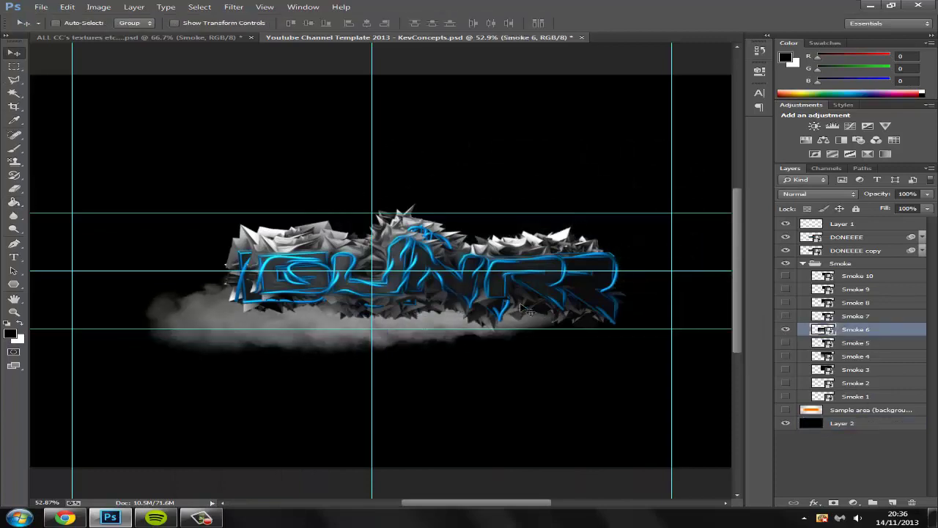
drag(856, 329, 860, 221)
drag(860, 225, 859, 306)
drag(440, 308, 409, 389)
Step: Rasterize the Smoke 6 layer, select the area around the smoke with the Magic Wand and clear the selection
click(17, 80)
right_click(877, 303)
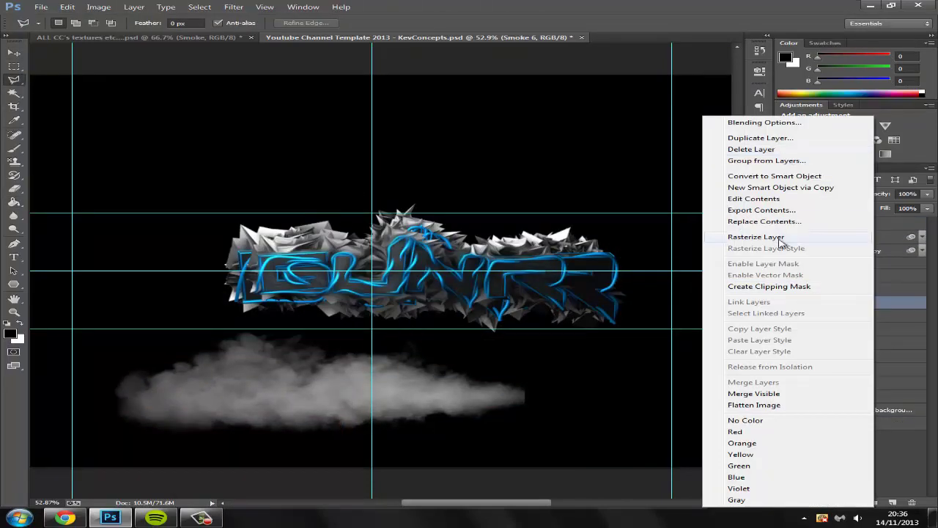
click(784, 238)
click(14, 95)
click(184, 346)
click(15, 53)
key(ctrl+d)
Step: Position the smoke over the text's lower half, bring Smoke 6 to the top and set it to Screen at 41% opacity
drag(248, 402, 279, 307)
drag(868, 302, 874, 222)
click(817, 195)
click(815, 320)
click(817, 194)
click(836, 278)
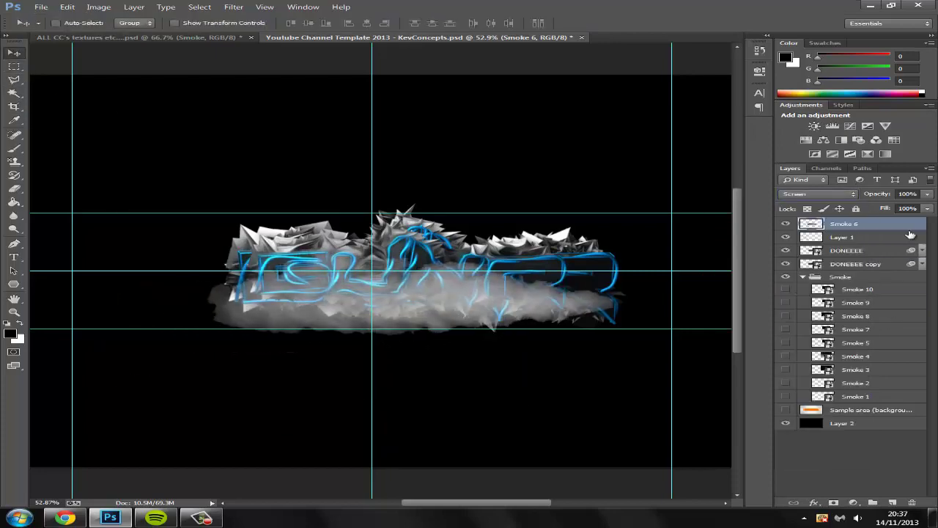
drag(928, 209, 885, 212)
Step: Duplicate Smoke 6, rotate the copy about 180° and stretch it to about 126% height over the whole text
key(ctrl+j)
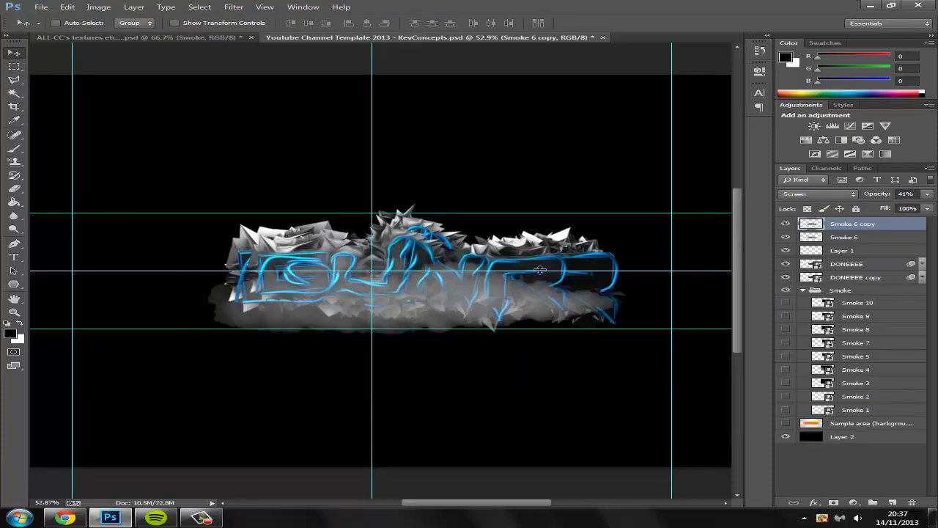
key(ctrl+t)
drag(286, 178, 536, 398)
drag(454, 294, 483, 265)
drag(629, 305, 642, 332)
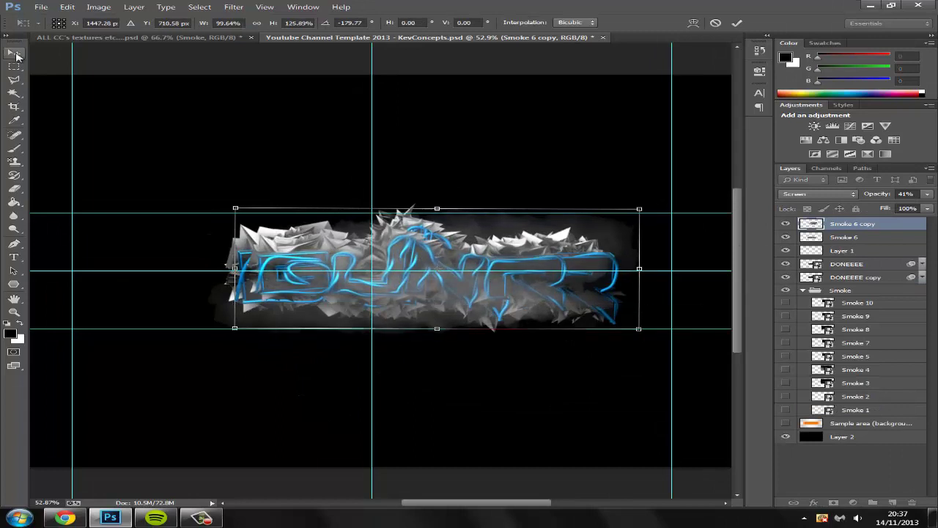
key(Return)
Step: Duplicate the smoke once more, then resize and reposition the new copy over the left part of the text
alt+scroll(490, 368, down, 2)
key(ctrl+j)
drag(484, 278, 421, 271)
key(ctrl+t)
alt+drag(551, 227, 446, 253)
drag(427, 277, 358, 260)
alt+drag(252, 285, 249, 286)
drag(300, 250, 301, 259)
click(14, 53)
click(387, 197)
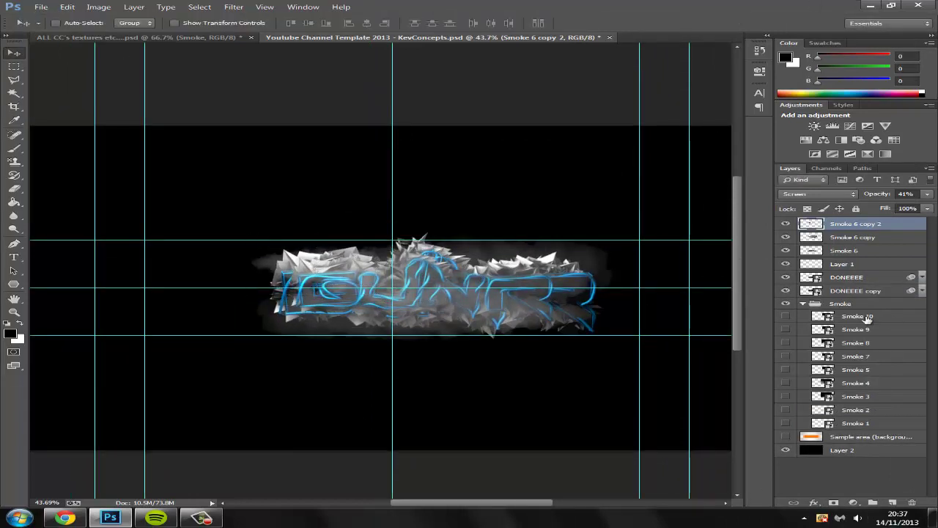
Step: Group the three Smoke 6 layers, and merge Layer 1, DONEEEE and DONEEEE copy into one layer
shift+click(849, 251)
key(ctrl+g)
click(829, 236)
shift+click(854, 262)
right_click(853, 263)
click(741, 382)
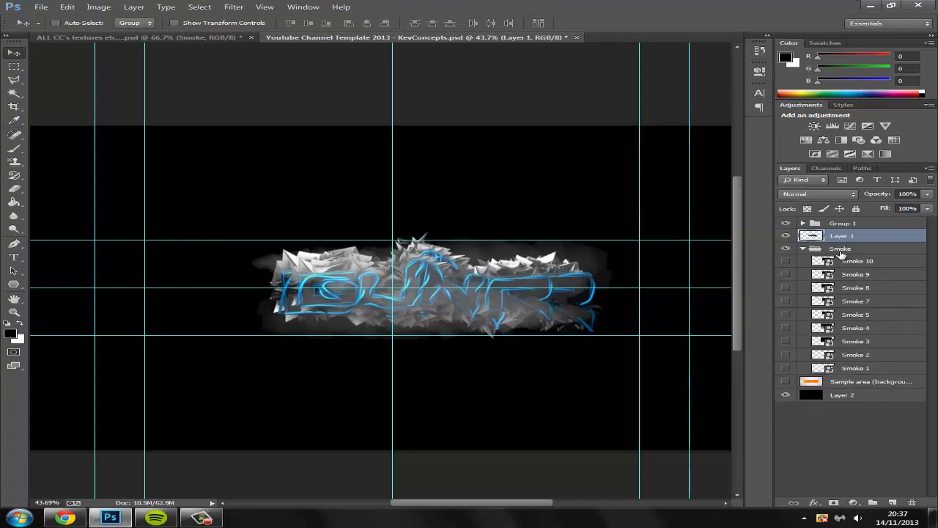
Step: Put Layer 1 in a new group named bC and name the smoke copies' group smokeee
key(ctrl+g)
double_click(850, 235)
double_click(844, 224)
text(foreground)
Step: Delete the leftover Smoke group and copy the Rare - Render Collection and Flares groups from the ALL CC's textures document into the channel art
click(841, 261)
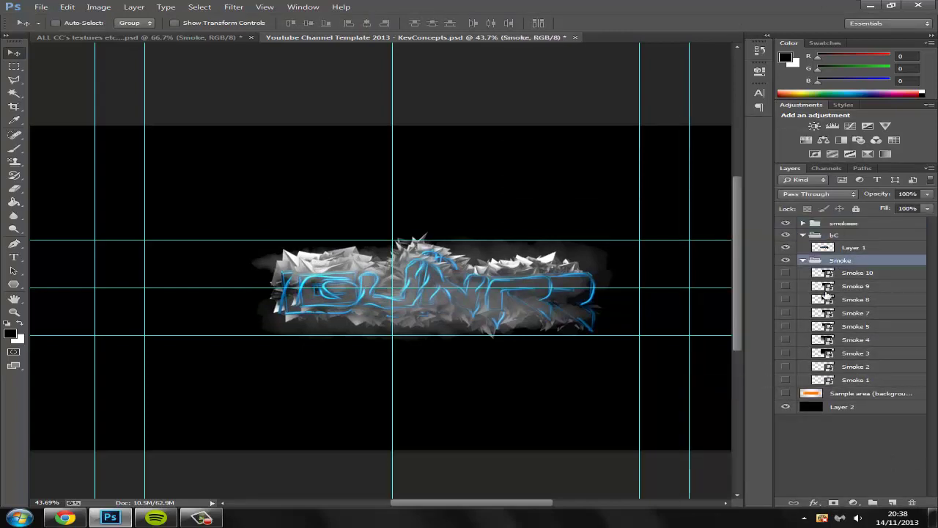
key(Delete)
drag(209, 37, 203, 394)
drag(867, 336, 579, 161)
drag(868, 295, 571, 183)
drag(561, 394, 598, 38)
click(220, 37)
Step: Show flare 2 and try positioning the Flares group just above the text
click(803, 273)
click(786, 297)
drag(559, 175, 482, 246)
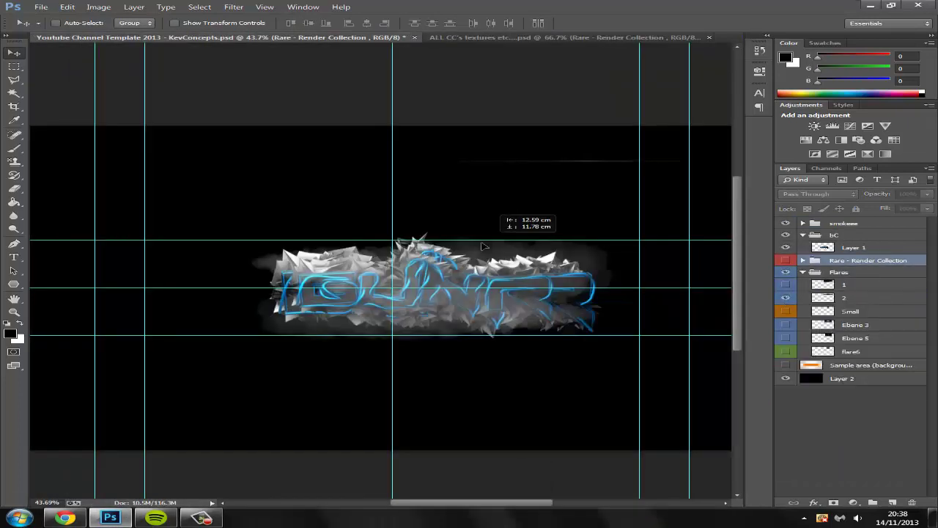
click(803, 261)
click(803, 261)
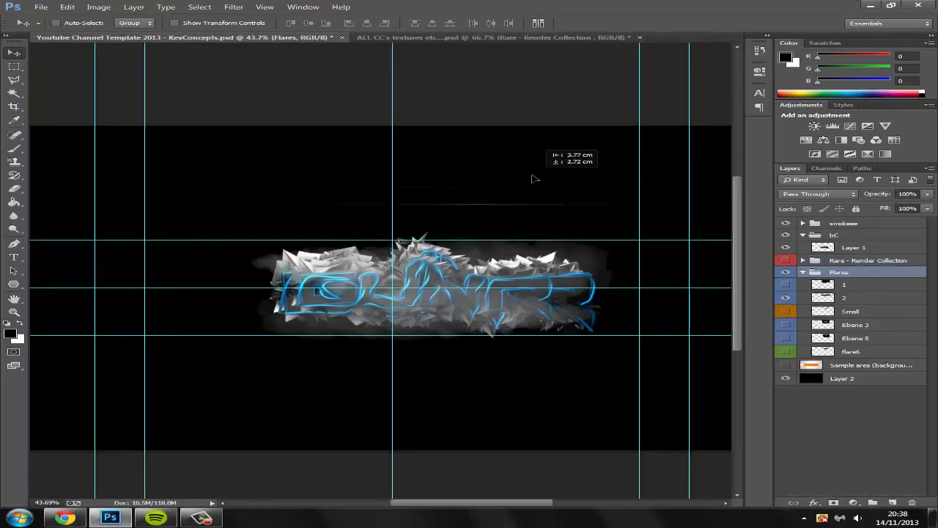
Step: Place flare 1 and a duplicate along the text's upper and lower edges, and hide the smokeee group
click(786, 286)
drag(447, 218, 393, 336)
drag(532, 317, 530, 314)
click(786, 223)
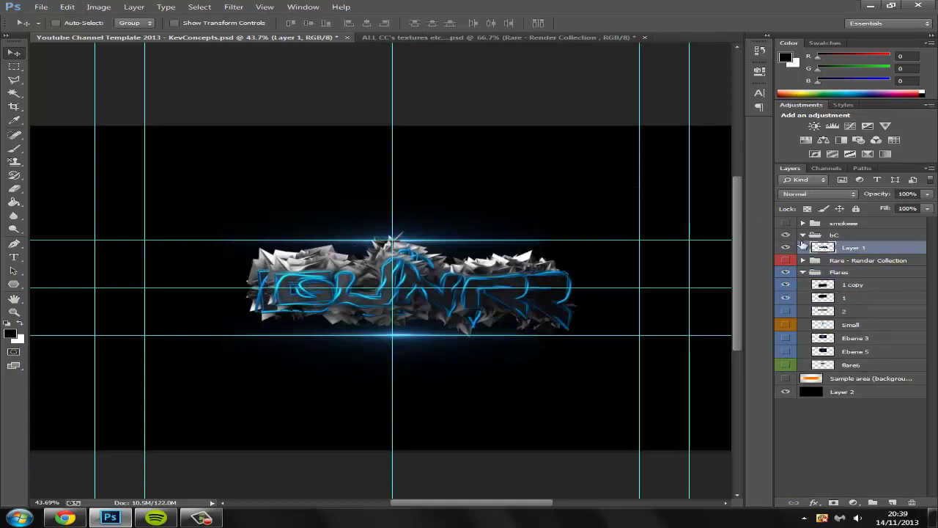
Step: Bring the Small flare to the top of the layer stack and duplicate it twice
key(ctrl+z)
drag(384, 236, 542, 346)
click(847, 326)
drag(857, 325, 856, 219)
key(ctrl+j)
key(ctrl+j)
Step: Spread the three Small flares over the text's upper-left corner, upper middle and lower-right part
drag(543, 321, 288, 256)
click(848, 237)
click(840, 251)
drag(530, 323, 409, 307)
click(843, 238)
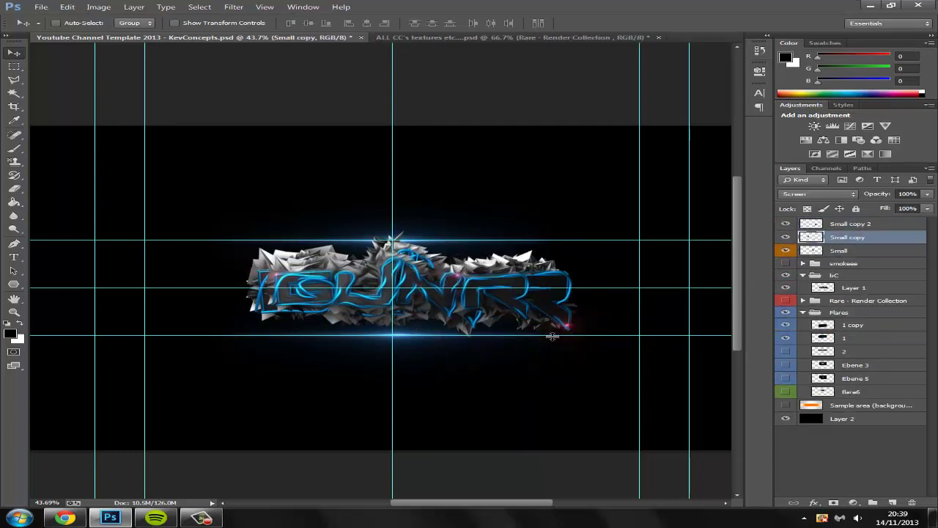
drag(564, 321, 568, 322)
click(852, 224)
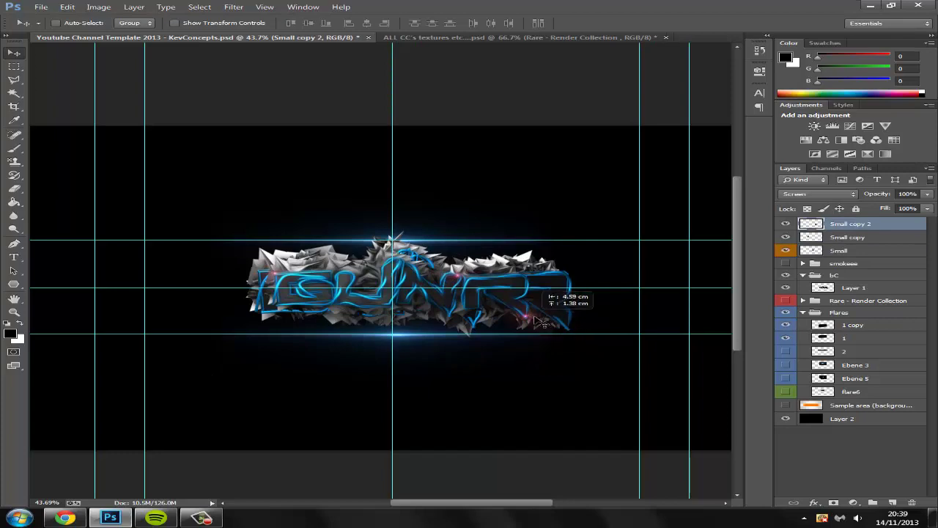
Step: Show the Rare - Render Collection, move its render 1 to the top of the layers and duplicate it
right_click(852, 288)
right_click(855, 482)
click(856, 469)
click(803, 300)
click(786, 301)
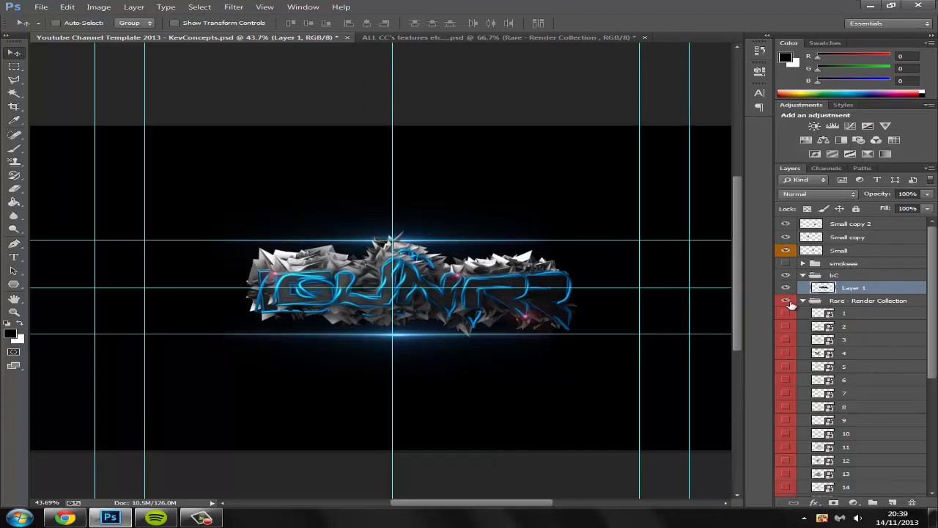
drag(894, 318, 850, 224)
key(ctrl+j)
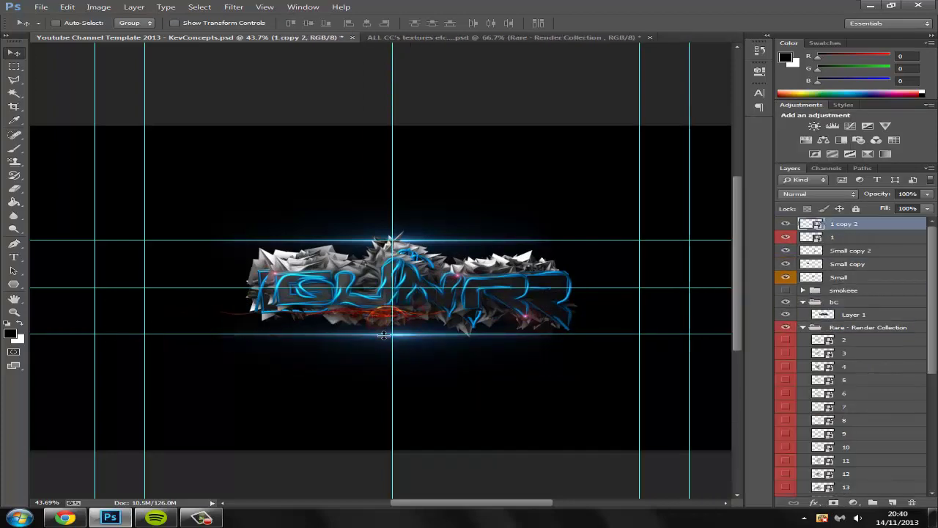
Step: Rotate the render 1 copy and reposition it along the text's lower edge to mirror the original
key(ctrl+t)
drag(471, 276, 318, 408)
drag(285, 335, 444, 326)
click(19, 57)
key(Return)
Step: Delete the Small, Small copy and Small copy 2 flare layers
alt+scroll(582, 353, up, 3)
click(853, 278)
key(Delete)
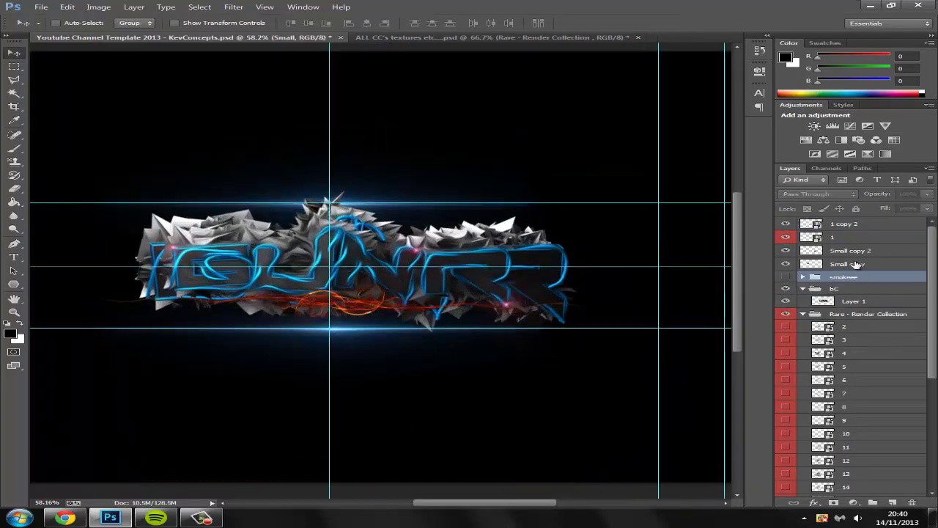
click(854, 264)
shift+click(852, 251)
key(Delete)
Step: Show render 3 of the Rare - Render Collection and position it behind the upper-left part of the text
click(787, 313)
alt+scroll(368, 338, down, 3)
click(855, 288)
click(855, 312)
drag(139, 306, 311, 273)
alt+scroll(311, 274, down, 1)
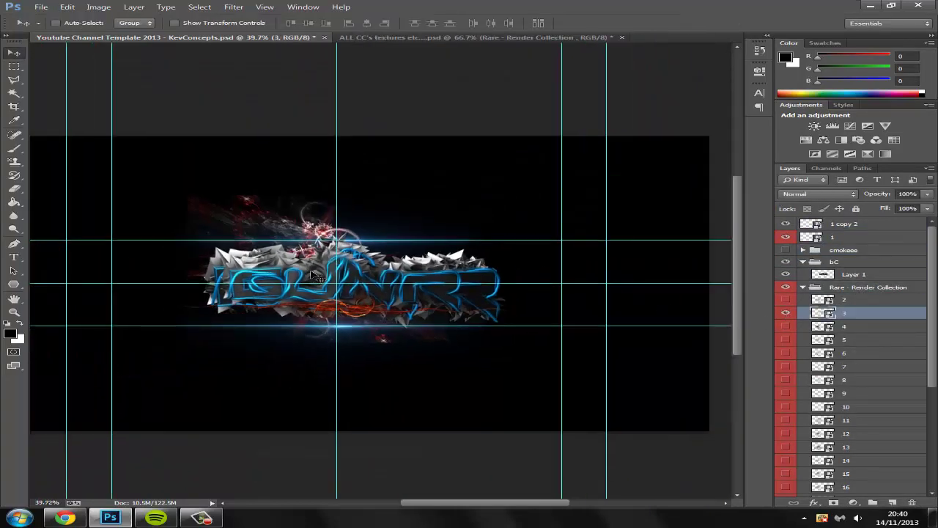
Step: Rotate render 3 and shift it so that its red streaks fan out from the text's left end
key(ctrl+t)
drag(326, 165, 269, 178)
drag(304, 239, 255, 256)
click(14, 53)
key(Return)
Step: Duplicate render 3 onto the text's right half, then rotate and reposition the copy so its streaks point outwards
alt+drag(294, 282, 460, 277)
key(ctrl+t)
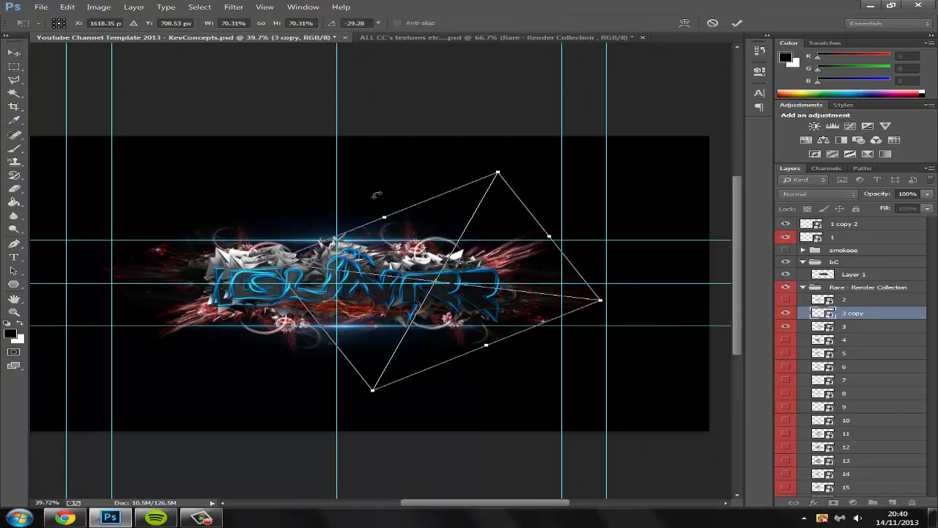
drag(376, 195, 409, 210)
drag(431, 243, 455, 240)
mouse_move(410, 202)
mouse_down()
mouse_move(451, 201)
mouse_move(399, 205)
mouse_up()
click(14, 54)
click(374, 195)
Step: Collapse the open layer groups and delete the smokeee group
click(803, 288)
click(805, 299)
click(804, 262)
click(841, 251)
key(Delete)
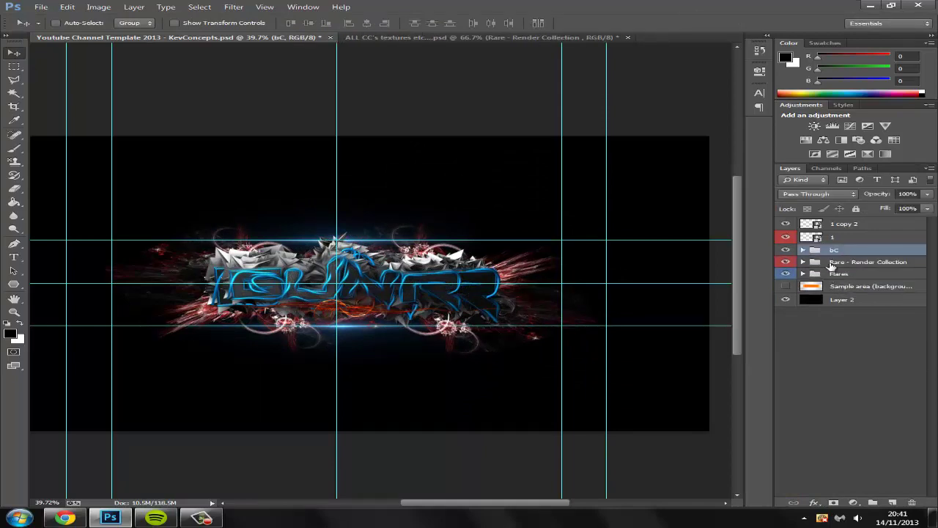
Step: Group the layers 1 and 1 copy 2 and name the group Weird shizzleting
click(840, 237)
shift+click(842, 225)
key(ctrl+g)
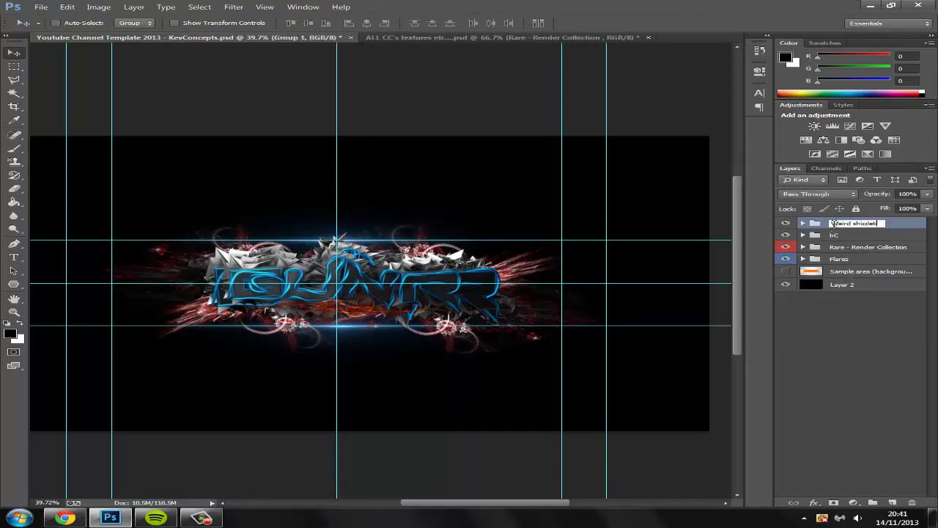
text(ng)
click(833, 326)
Step: Check the artwork's placement by briefly showing the Sample area layer
click(854, 272)
click(786, 272)
click(786, 272)
Step: Copy the Colour Corrections group from the ALL CC's textures document and place it at the top of the channel art's layers
click(521, 38)
drag(522, 38, 337, 425)
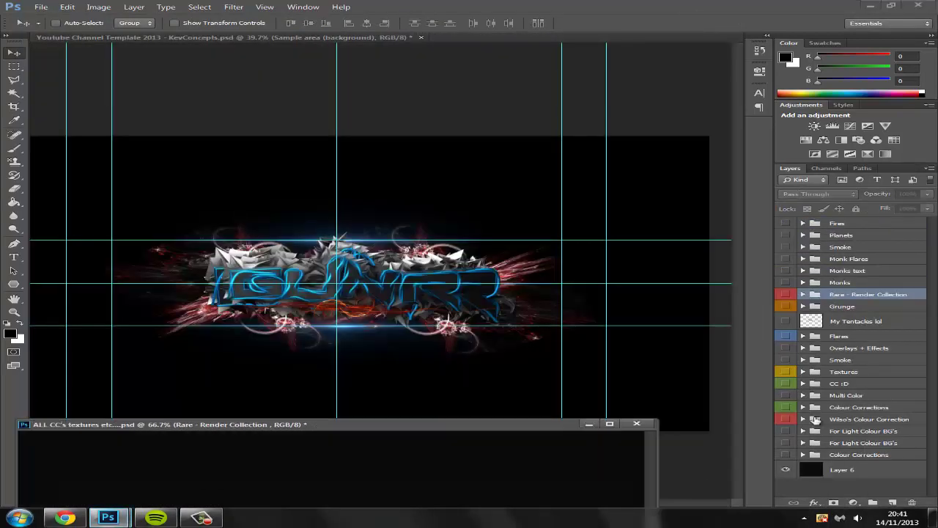
click(815, 420)
click(803, 408)
drag(858, 407, 440, 330)
drag(439, 424, 553, 38)
click(294, 38)
drag(859, 271, 861, 218)
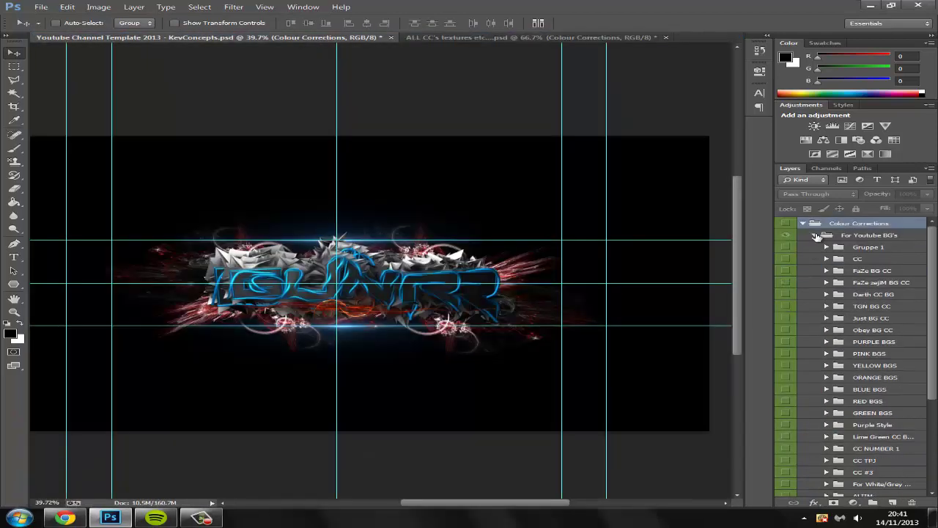
Step: Turn on the Colour Corrections group and preview the Gruppe 1 corrections in For Manipulations
click(815, 236)
click(815, 247)
click(786, 223)
click(786, 259)
click(786, 283)
click(786, 294)
click(785, 295)
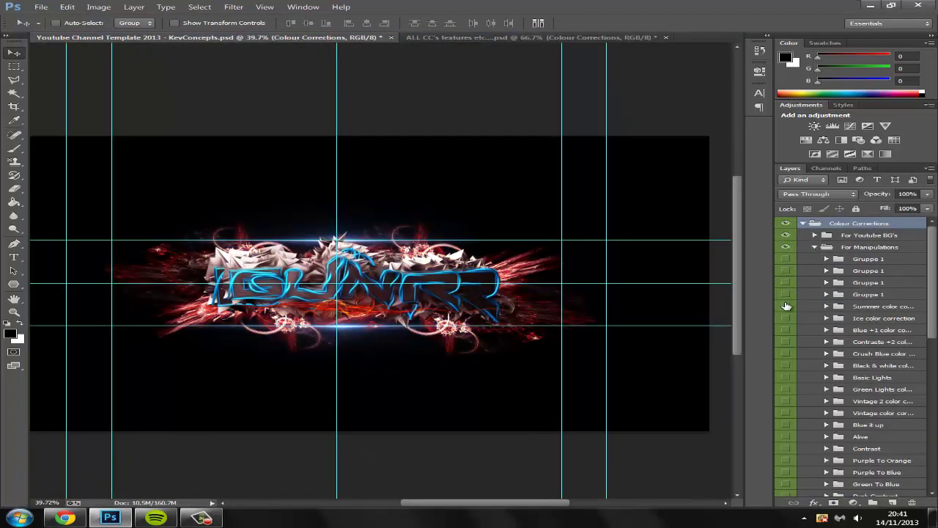
Step: Preview more For Manipulations corrections, including Crush Blue, Vintage, Purple To Orange and Green To Blue
click(786, 353)
click(786, 414)
click(787, 415)
scroll(786, 415, down, 2)
click(786, 413)
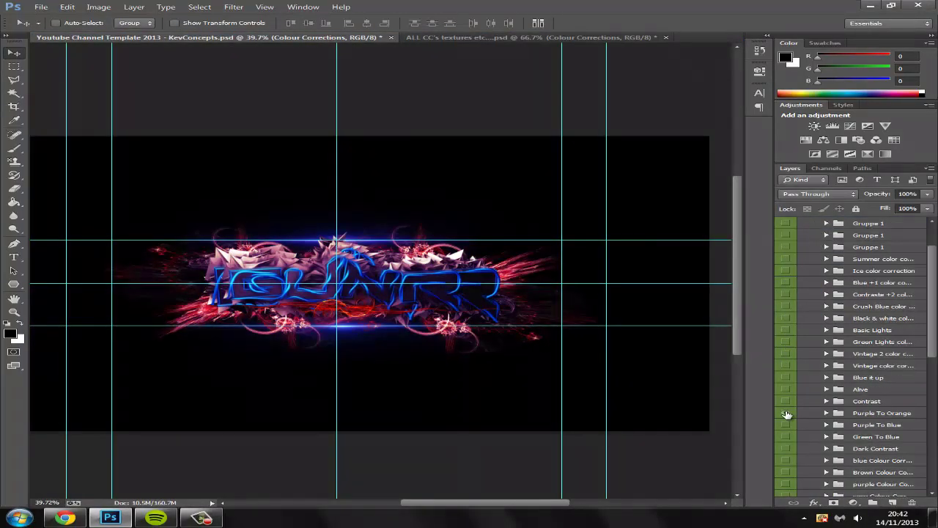
click(787, 438)
scroll(789, 432, down, 2)
Step: Try the Brown Colour Correction, hide it again and preview Oil Painting
click(786, 401)
click(850, 400)
click(881, 196)
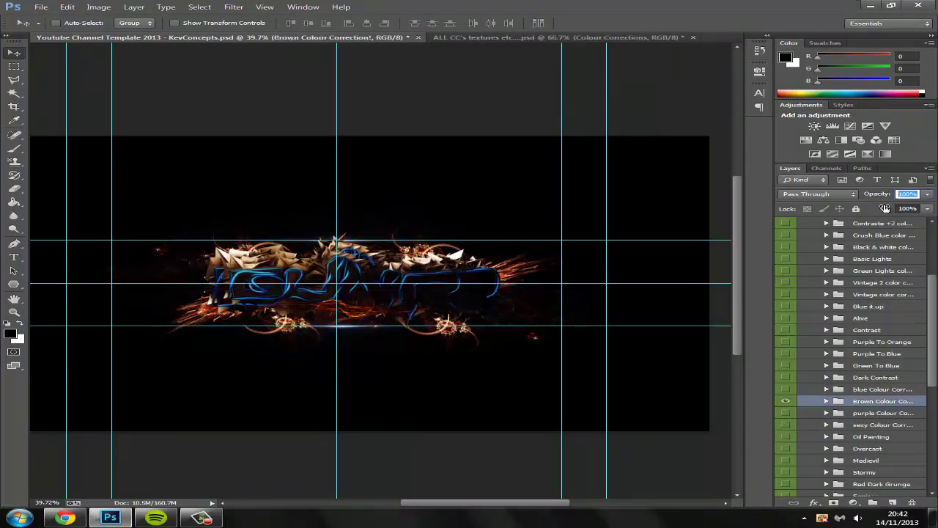
click(787, 401)
click(787, 438)
click(787, 438)
Step: Preview two of the corrections near the end of the For Manipulations group
drag(934, 360, 932, 475)
click(787, 452)
click(787, 452)
click(787, 417)
click(787, 416)
Step: Collapse For Manipulations, expand For Youtube BG's and preview its Gruppe 1 correction
drag(931, 418, 932, 264)
click(814, 248)
click(815, 236)
click(787, 248)
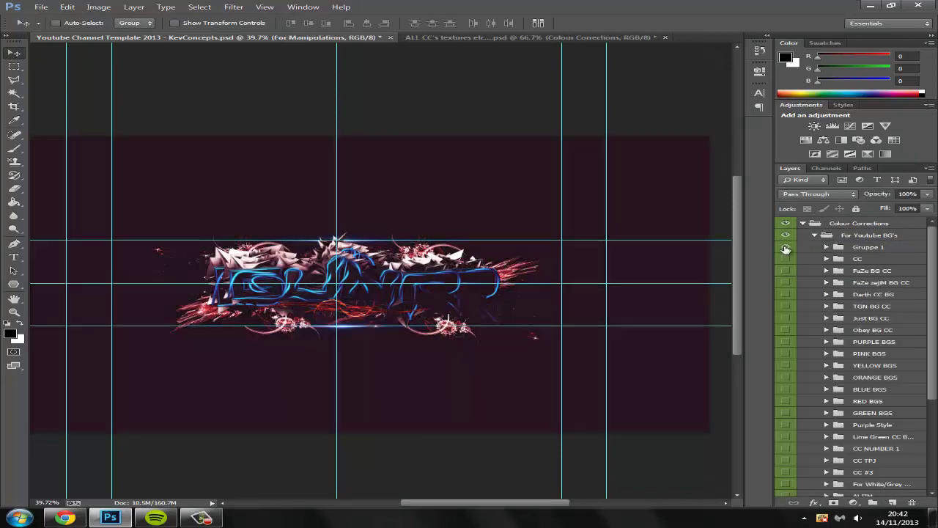
click(786, 248)
Step: Preview the TheGraphicsClass, VISUAL, SERO and ALIIM corrections in For Youtube BG's
drag(934, 359, 934, 441)
click(786, 404)
click(785, 405)
click(788, 416)
click(788, 417)
click(785, 380)
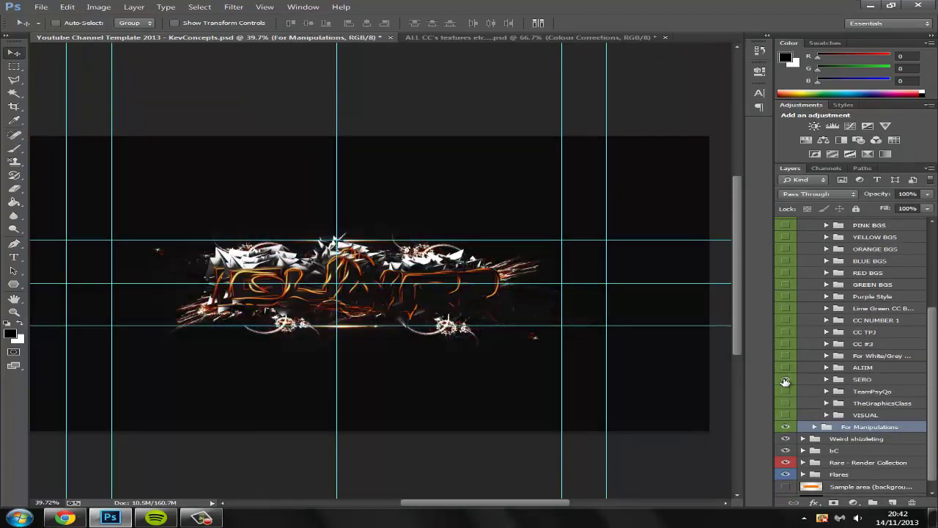
click(785, 380)
click(786, 369)
click(786, 370)
Step: Apply the first Gruppe 1 correction in For Manipulations at 90% opacity
drag(932, 396, 932, 293)
click(815, 236)
click(814, 248)
click(788, 260)
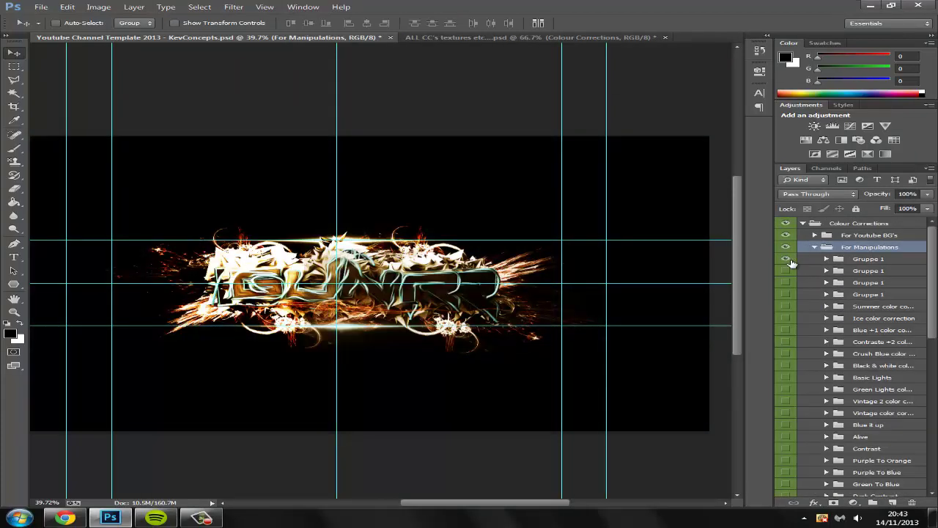
click(788, 260)
click(785, 259)
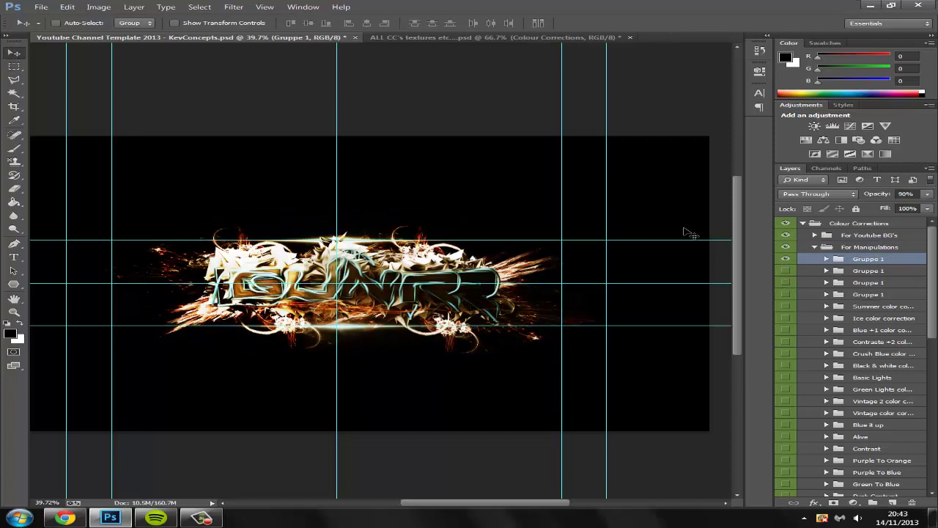
Step: Add the white text "by snail" beside the artwork's lower-left part, on a new layer above the Sample area layer
click(803, 224)
click(857, 284)
click(893, 502)
key(t)
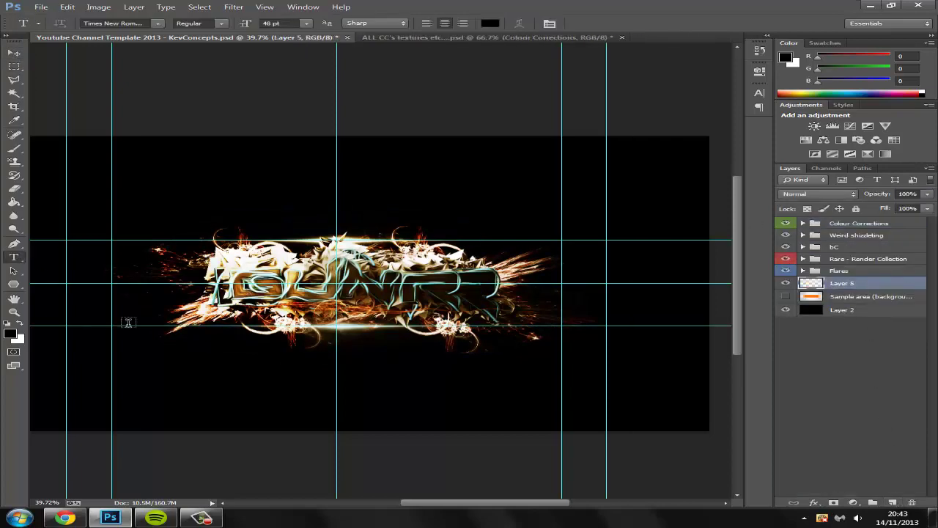
click(126, 317)
drag(148, 317, 105, 317)
click(10, 333)
click(194, 358)
click(529, 350)
Step: Browse the installed fonts for a different typeface for the "by snail" text
click(158, 24)
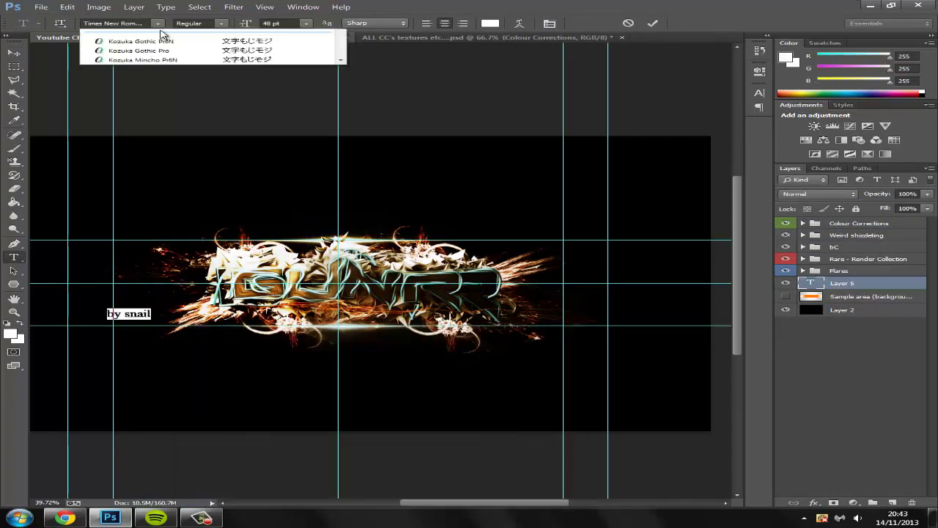
scroll(209, 130, up, 18)
scroll(209, 130, up, 10)
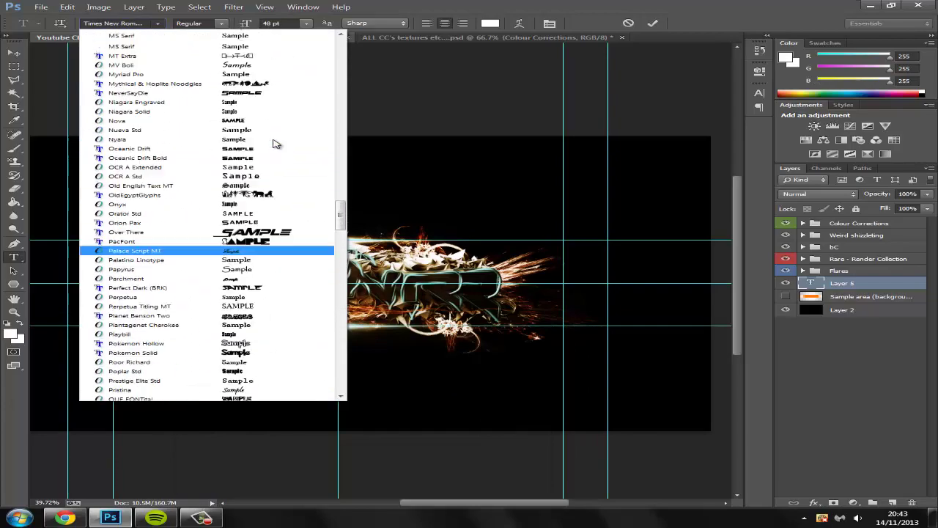
scroll(267, 139, up, 18)
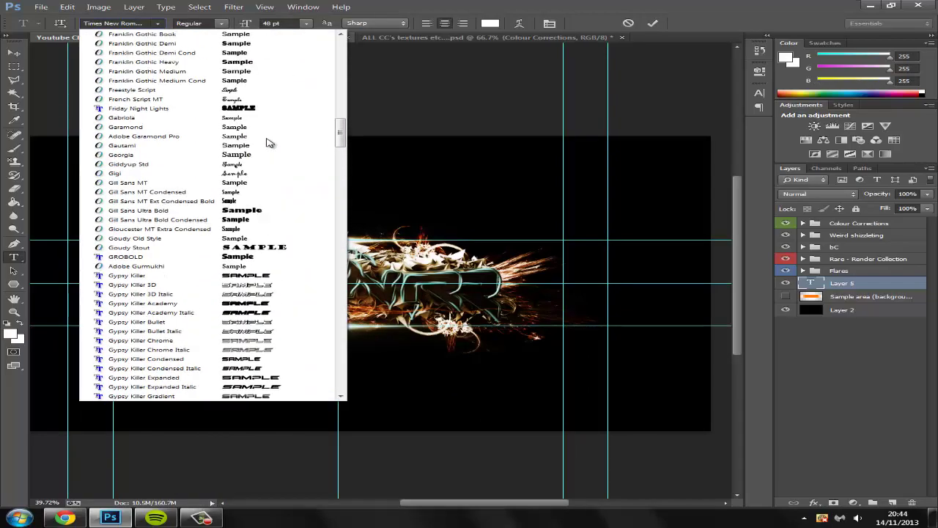
Step: Open the recently used URGE CLAN.psd
click(41, 8)
mouse_move(73, 77)
click(339, 99)
click(41, 7)
mouse_move(44, 83)
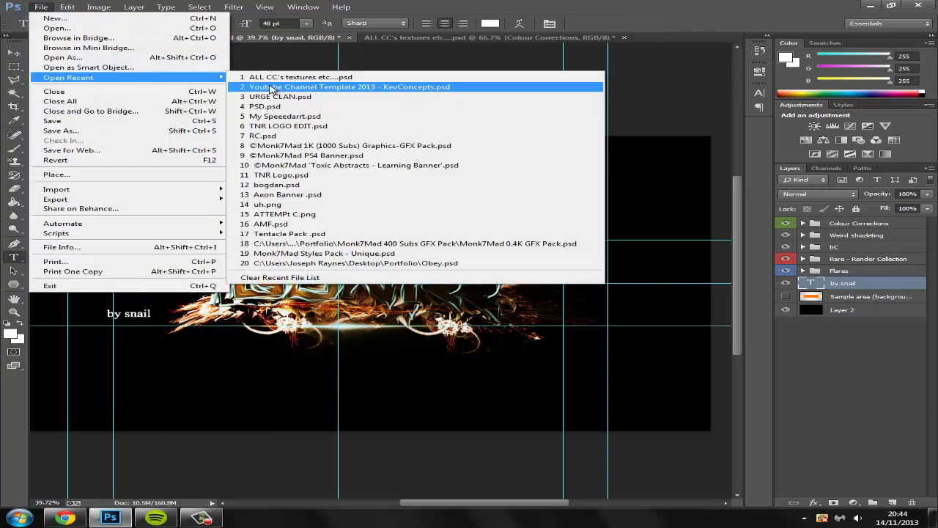
click(293, 46)
Step: Remove the unneeded upper layers from URGE CLAN.psd and bring its By Snail group into the YouTube channel art
click(830, 311)
drag(551, 37, 739, 37)
shift+click(850, 223)
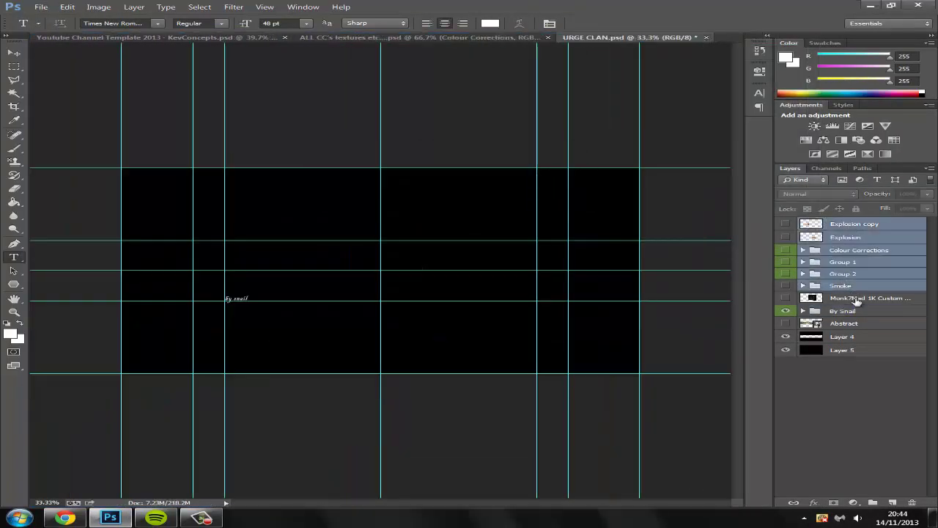
key(Delete)
click(41, 7)
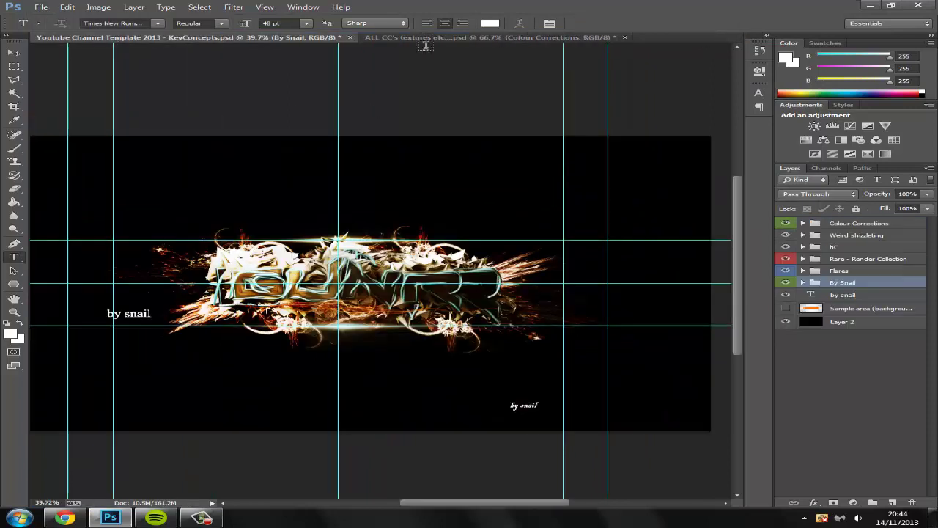
Step: Delete the plain "by snail" text layer and replace it with the By Snail group, moved beside the artwork's lower-left part and enlarged slightly
click(842, 294)
key(Delete)
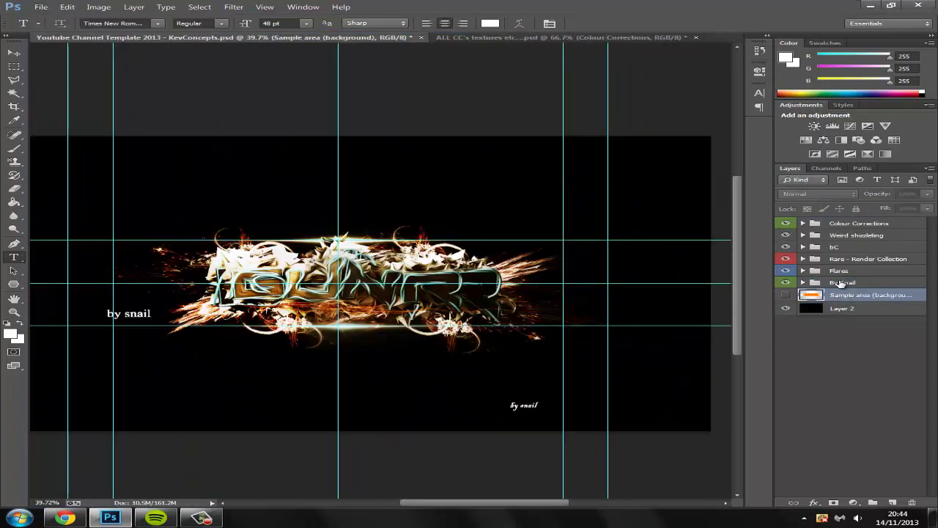
click(841, 283)
key(v)
drag(539, 407, 164, 278)
key(ctrl+t)
key(Return)
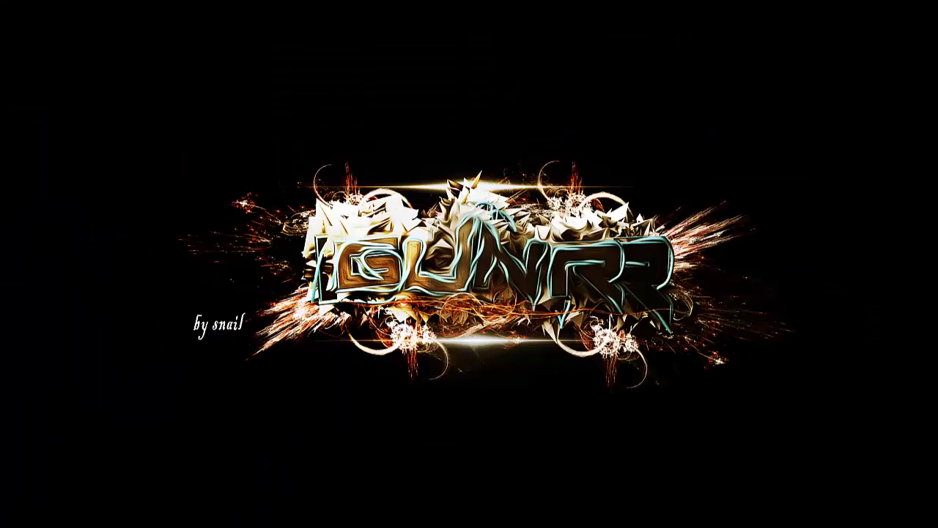